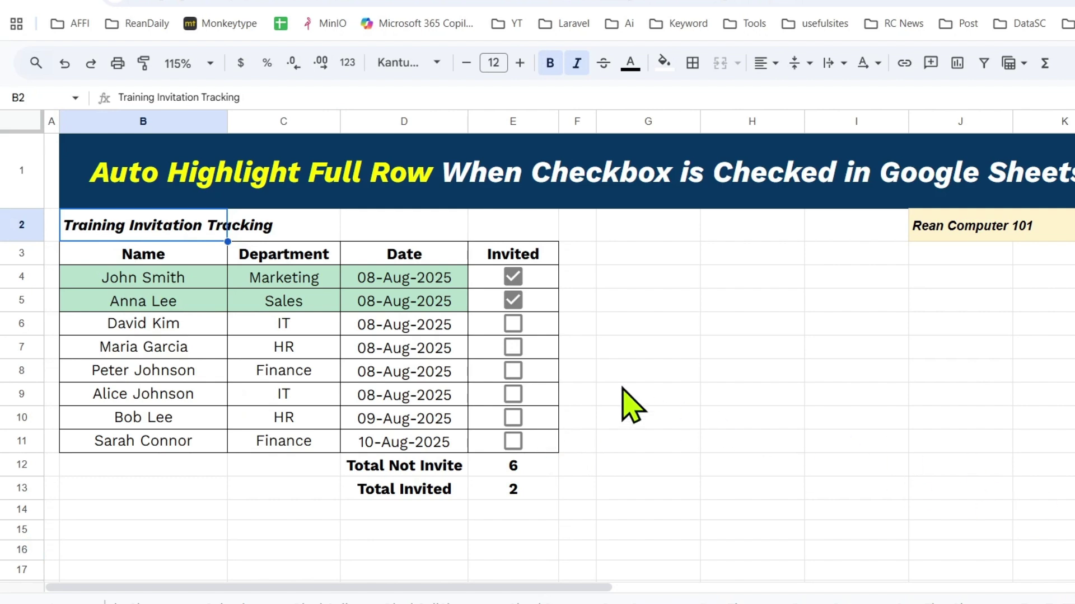
Tick the Invited checkboxes in rows 7, 9 and 10 of the Training Invitation Tracking table.
{"action": "left_click", "coordinate": [511, 349]}
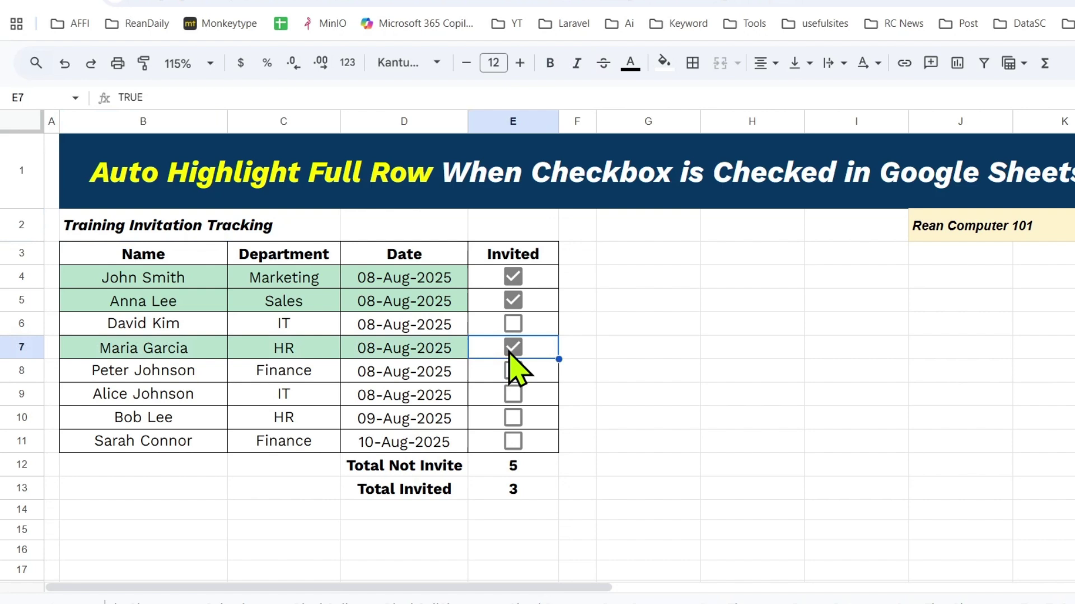
{"action": "left_click", "coordinate": [518, 470]}
{"action": "left_click_drag", "start_coordinate": [161, 348], "coordinate": [404, 353]}
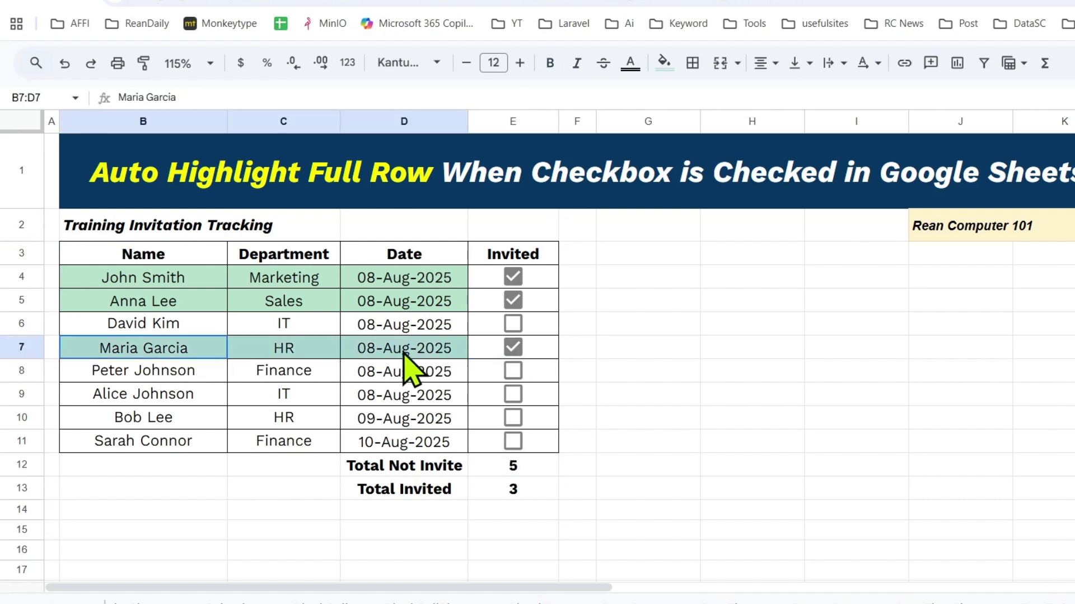
{"action": "left_click", "coordinate": [421, 400]}
{"action": "left_click", "coordinate": [512, 395]}
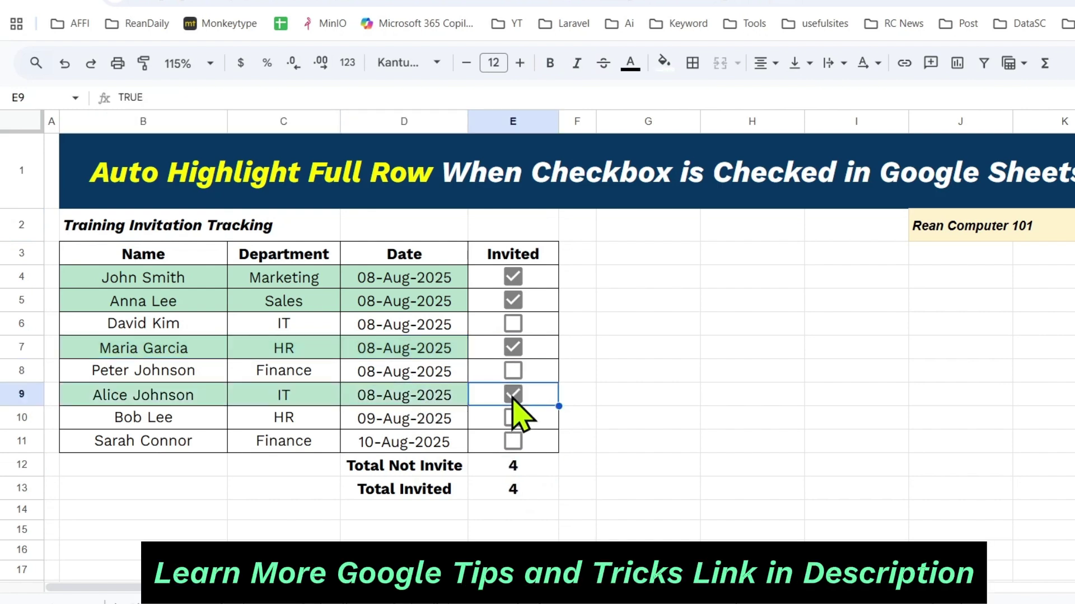
{"action": "left_click", "coordinate": [513, 418]}
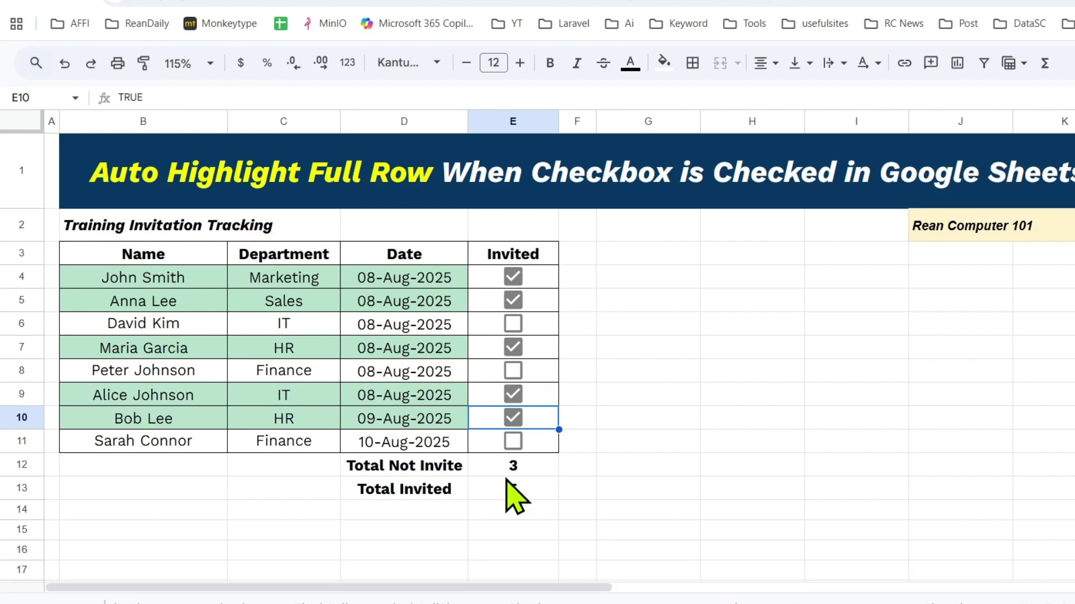
Copy the Name, Department and Date columns with the total labels (B3:D13) and paste only their values starting at G3.
{"action": "left_click_drag", "start_coordinate": [132, 260], "coordinate": [437, 489]}
{"action": "key", "text": "ctrl+c"}
{"action": "left_click", "coordinate": [650, 251]}
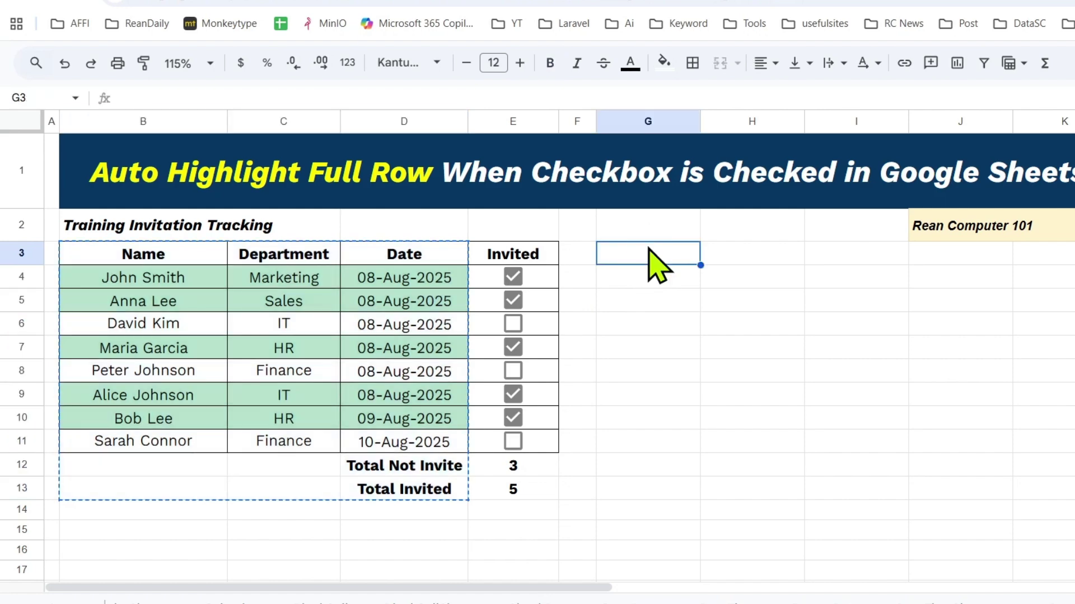
{"action": "right_click", "coordinate": [649, 252]}
{"action": "mouse_move", "coordinate": [854, 211]}
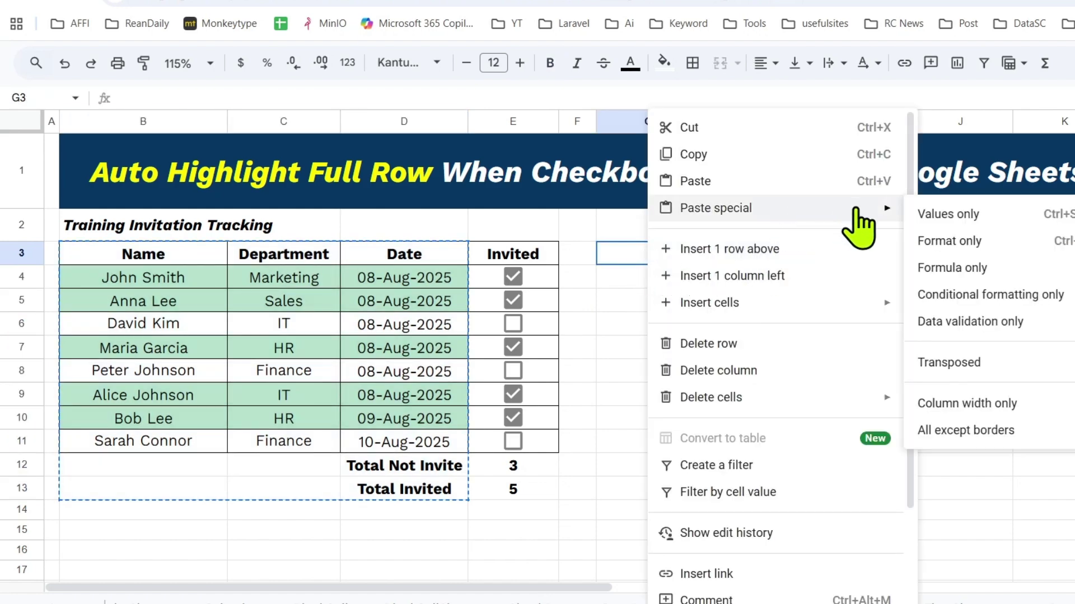
{"action": "left_click", "coordinate": [950, 219]}
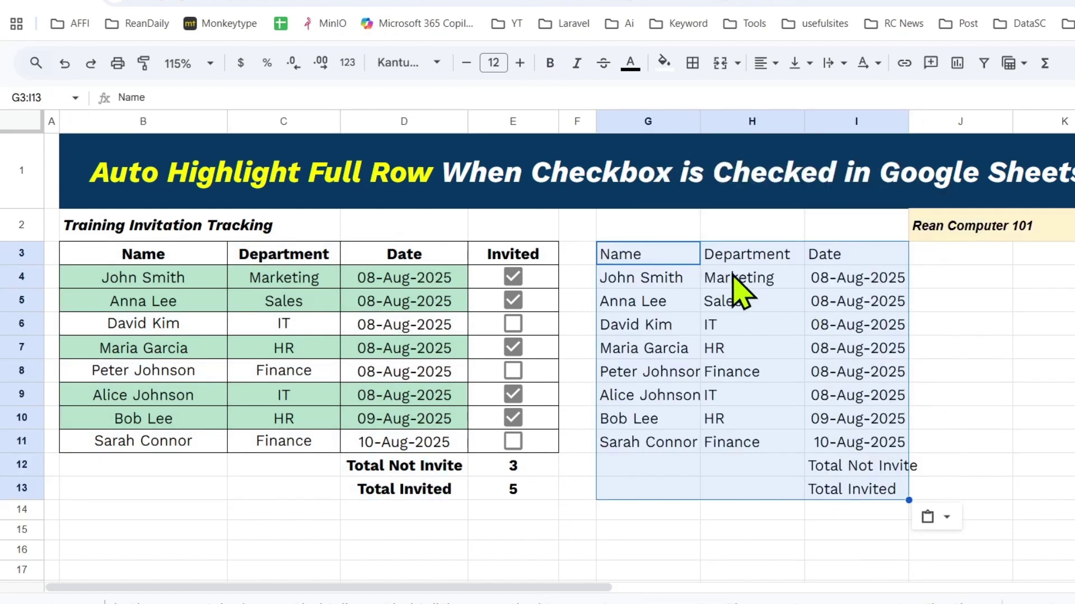
Copy the Invited header from E3 into J3, beside the pasted Date header.
{"action": "left_click", "coordinate": [857, 256], "text": "shift"}
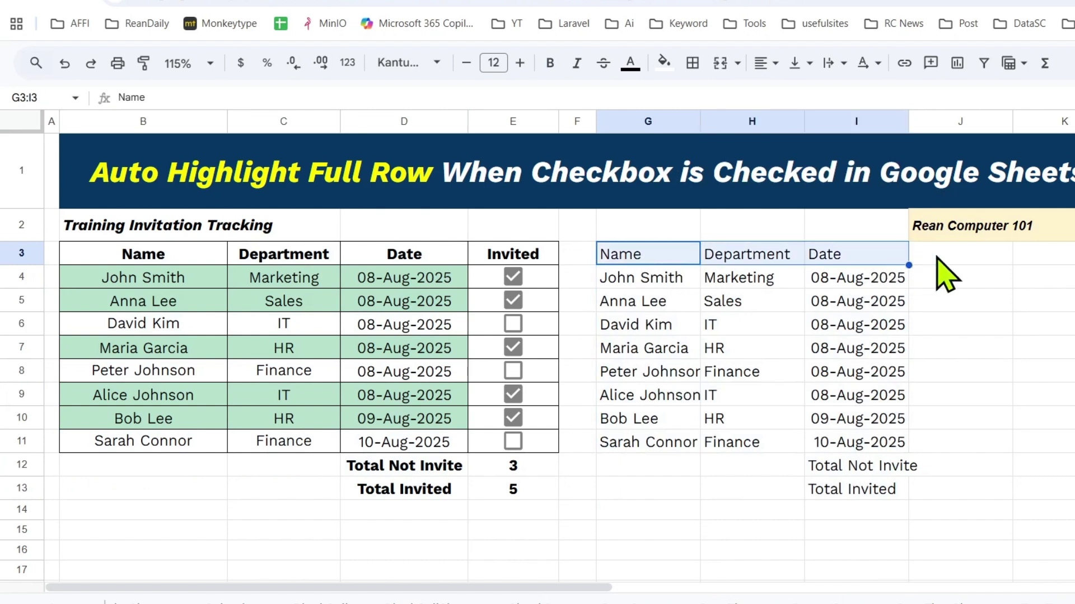
{"action": "left_click", "coordinate": [525, 254]}
{"action": "key", "text": "ctrl+c"}
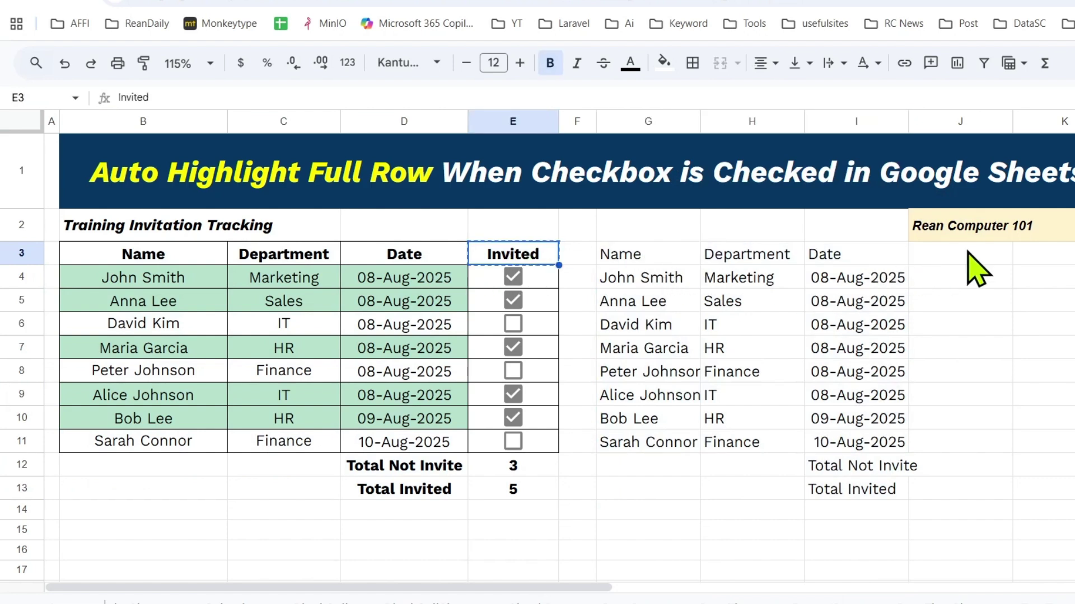
{"action": "left_click", "coordinate": [960, 258]}
{"action": "key", "text": "ctrl+v"}
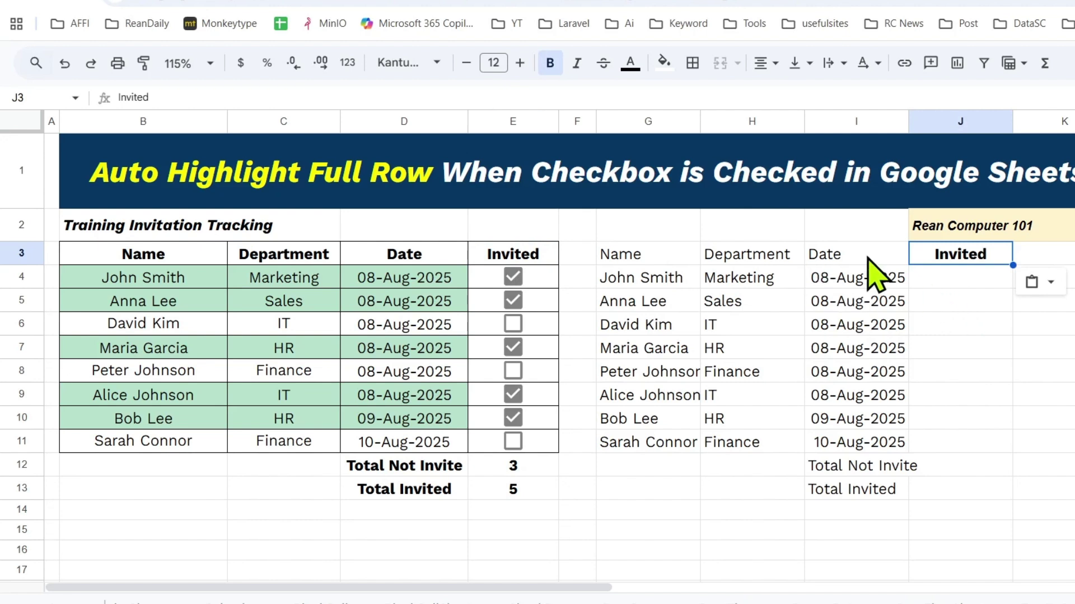
Make the pasted Name, Department and Date headers in G3:I3 bold.
{"action": "left_click_drag", "start_coordinate": [866, 257], "coordinate": [621, 253]}
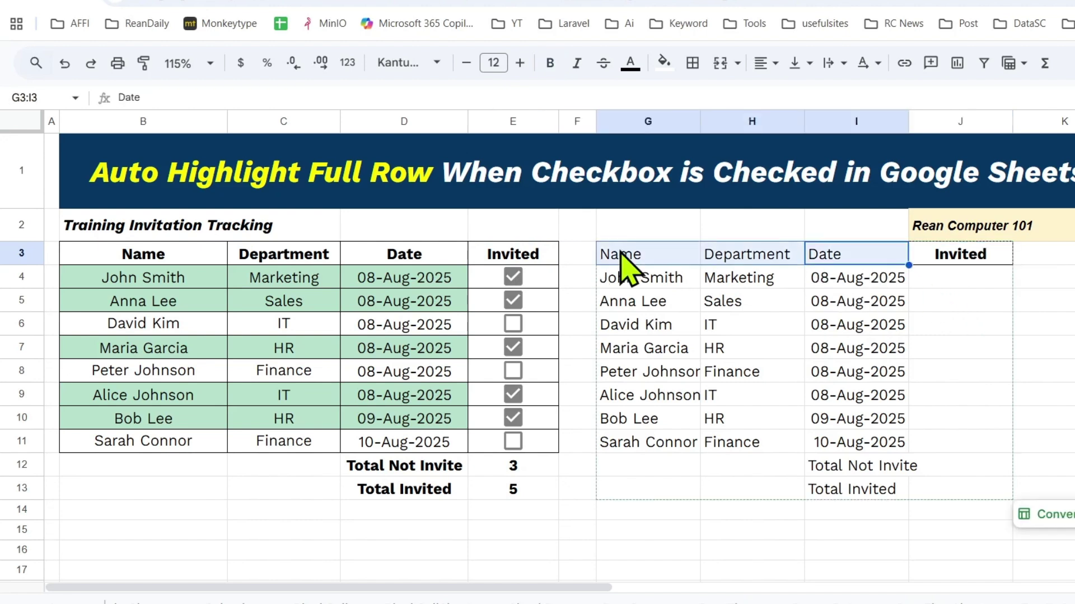
{"action": "left_click", "coordinate": [621, 258]}
{"action": "left_click", "coordinate": [868, 259], "text": "shift"}
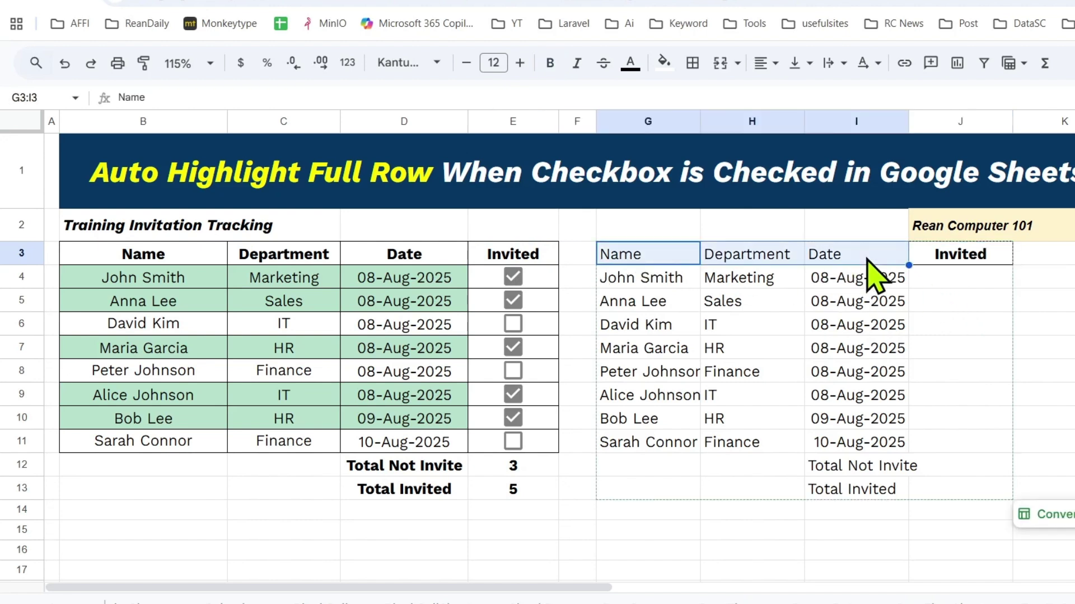
{"action": "key", "text": "ctrl+b"}
{"action": "left_click", "coordinate": [952, 283]}
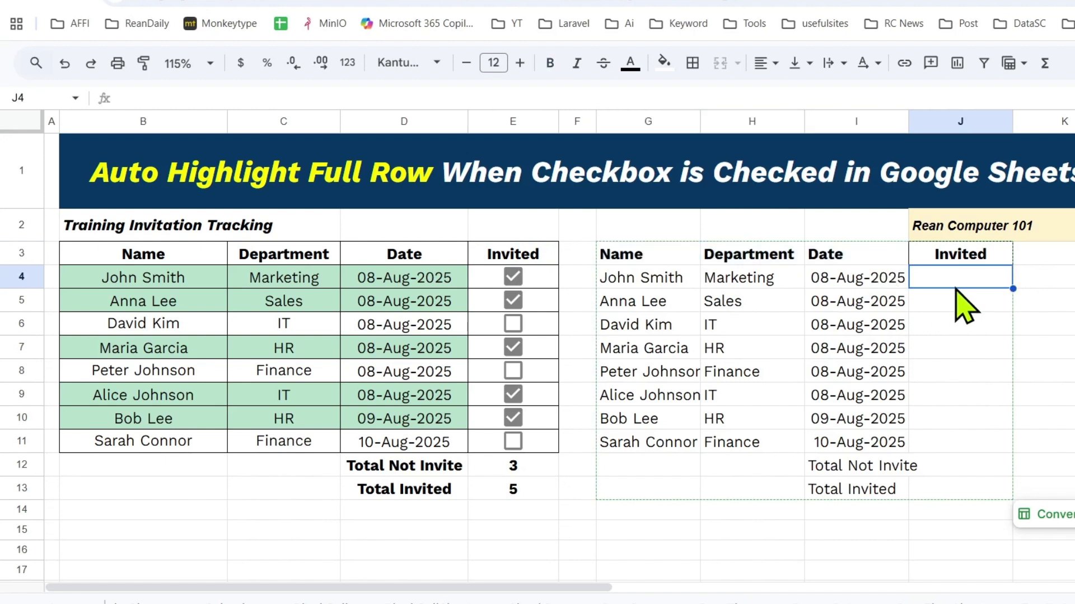
Widen column I to fit the total labels and make Total Not Invite and Total Invited in I12:I13 bold.
{"action": "left_click", "coordinate": [952, 473]}
{"action": "left_click", "coordinate": [853, 470]}
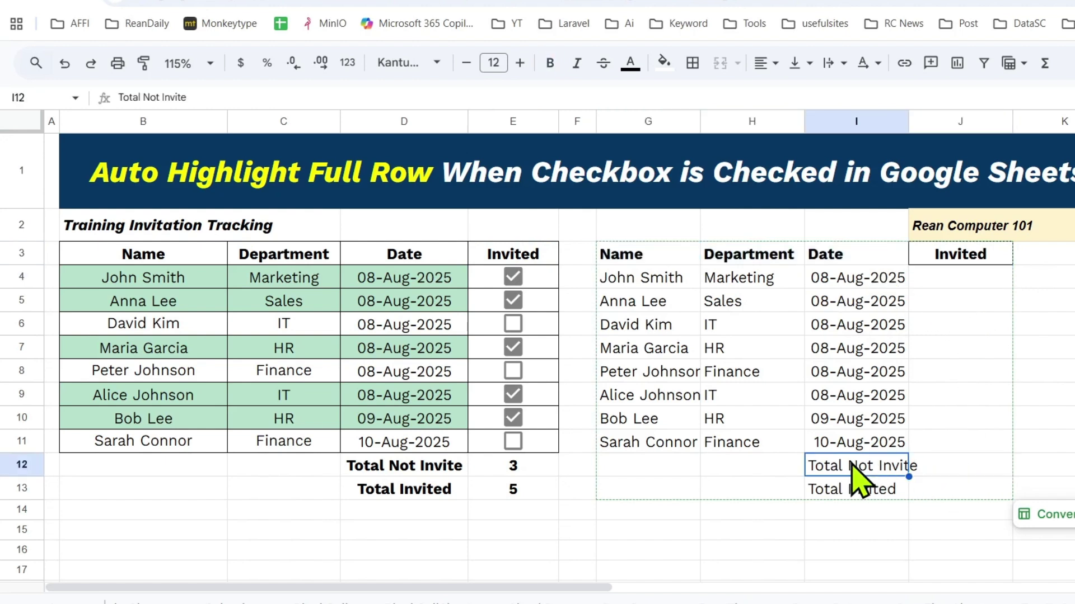
{"action": "left_click_drag", "start_coordinate": [907, 124], "coordinate": [927, 122]}
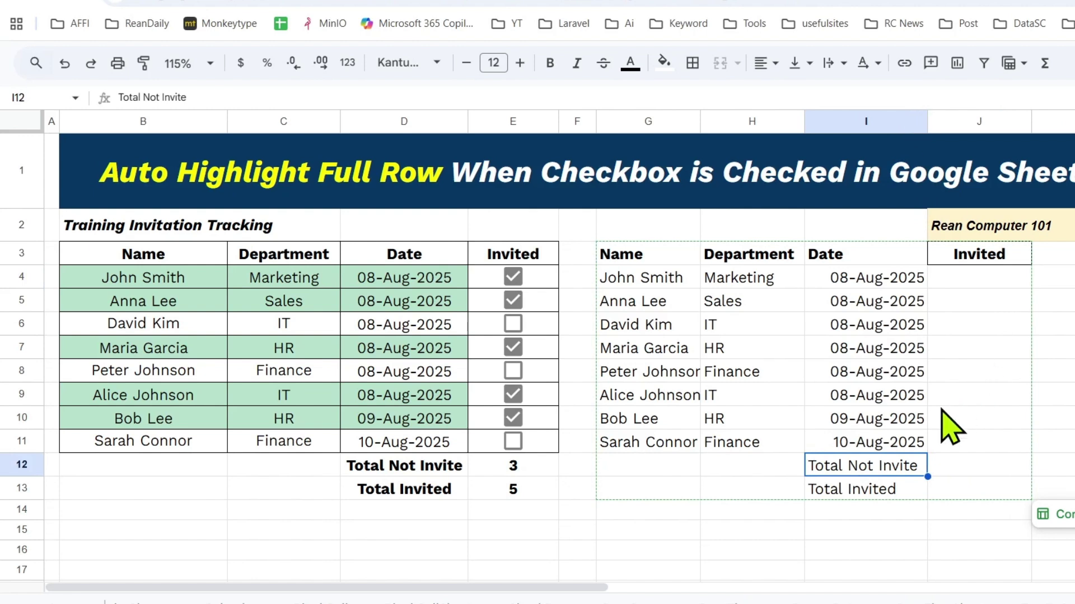
{"action": "left_click", "coordinate": [875, 487], "text": "shift"}
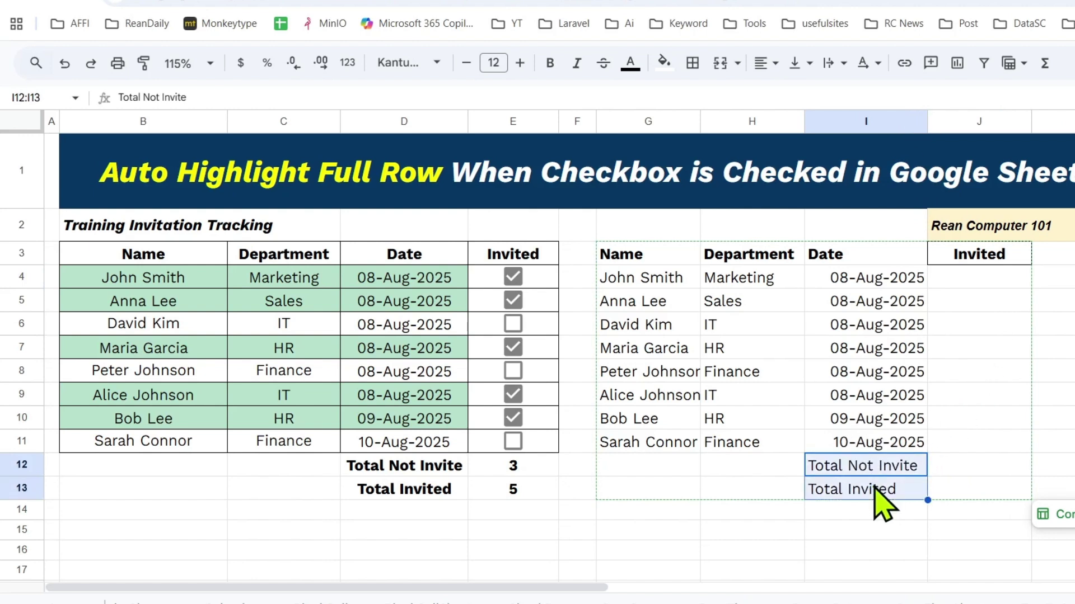
{"action": "key", "text": "ctrl+b"}
{"action": "left_click", "coordinate": [980, 466]}
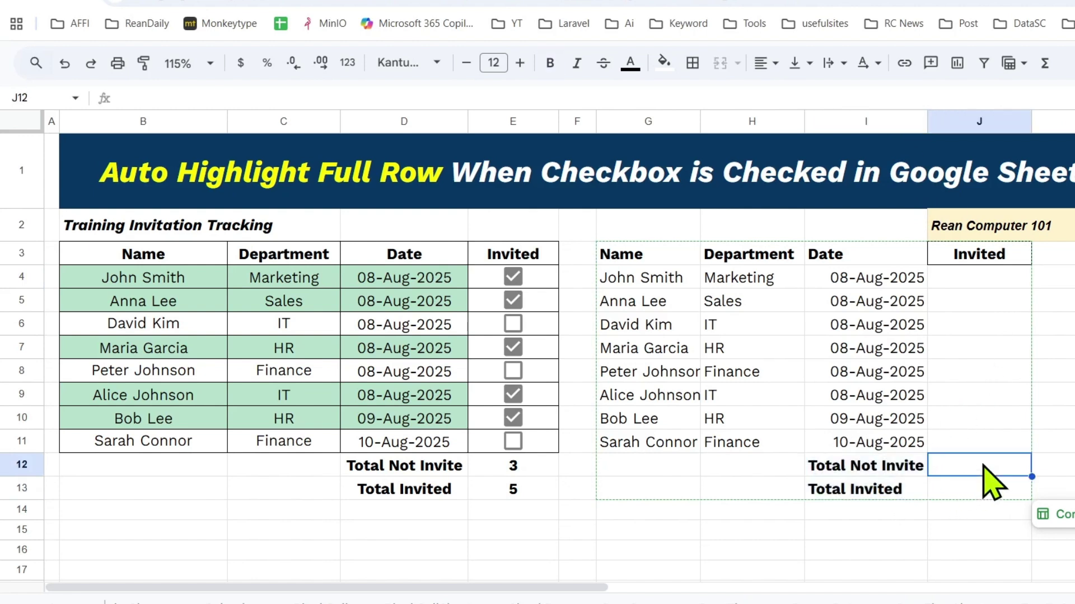
Insert checkboxes in J4:J11 under the new table's Invited header.
{"action": "left_click", "coordinate": [983, 278]}
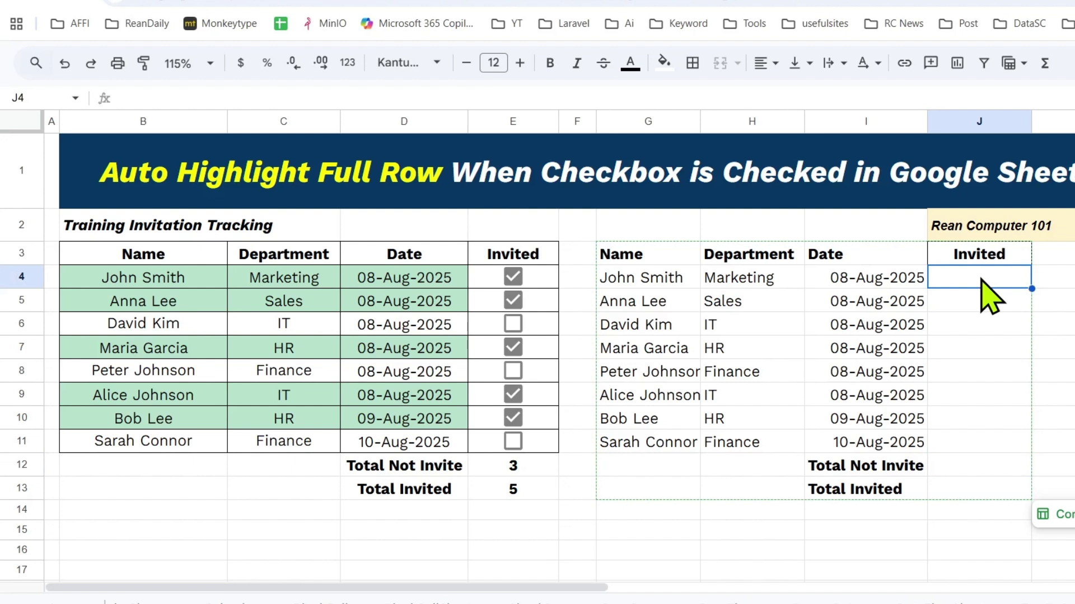
{"action": "left_click", "coordinate": [969, 451], "text": "shift"}
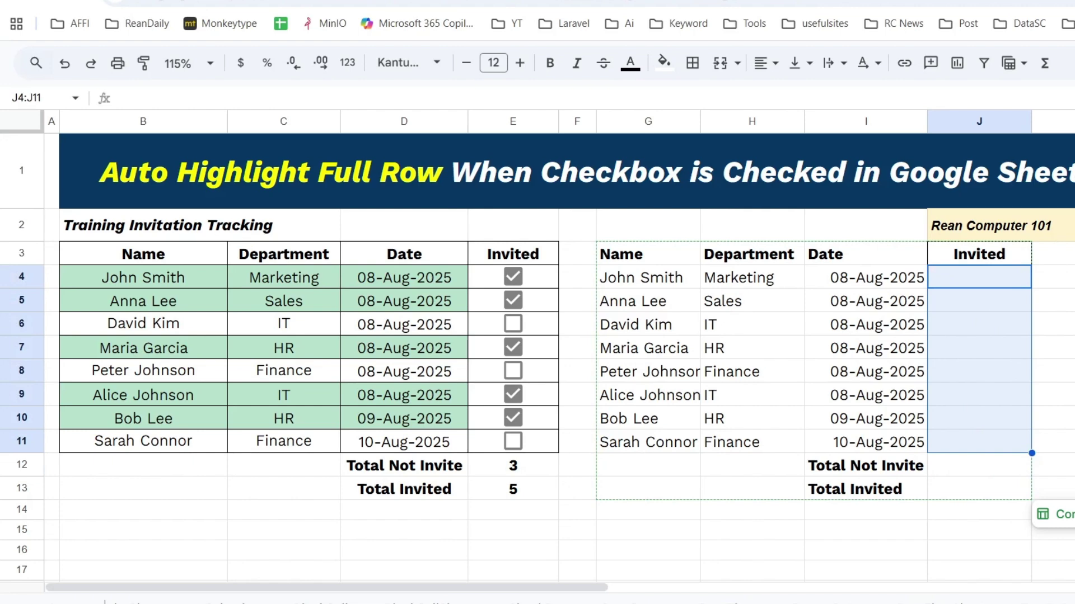
{"action": "key", "text": "ctrl+shift+f"}
{"action": "left_click", "coordinate": [173, 79]}
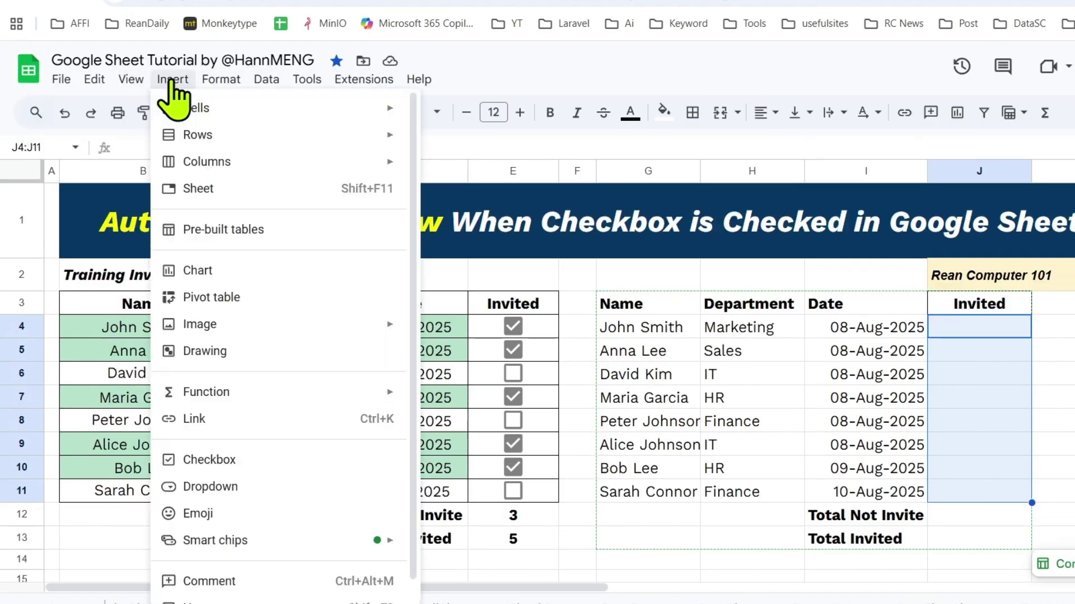
{"action": "left_click", "coordinate": [220, 460]}
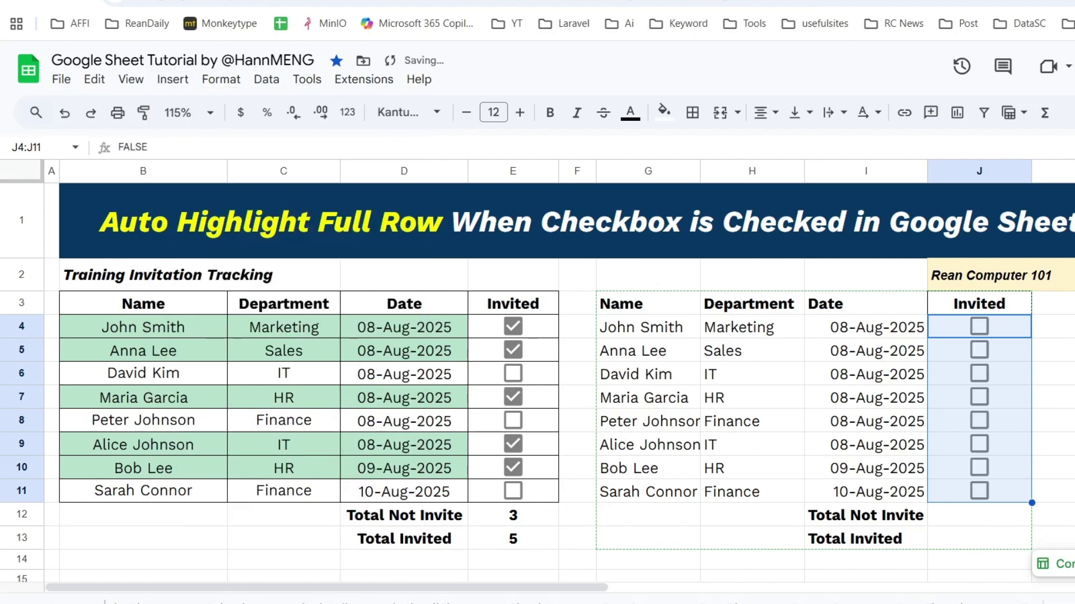
{"action": "left_click", "coordinate": [1052, 397]}
Apply all borders to the new table, from the Name header down to the last checkbox row (G3:J11).
{"action": "left_click_drag", "start_coordinate": [624, 303], "coordinate": [987, 531]}
{"action": "key", "text": "ctrl+c"}
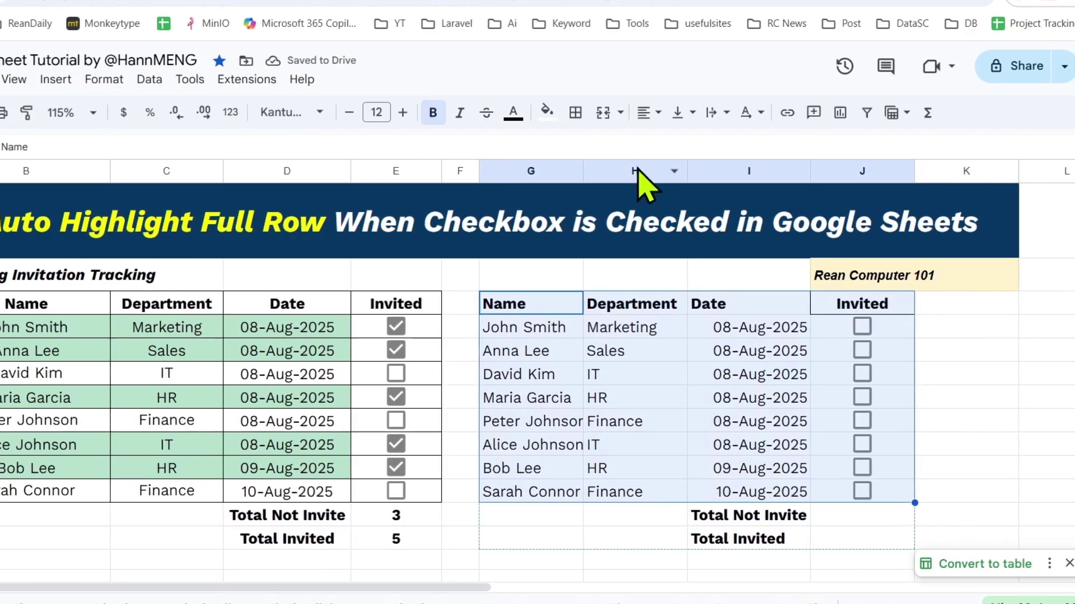
{"action": "left_click", "coordinate": [633, 113]}
{"action": "left_click", "coordinate": [526, 150]}
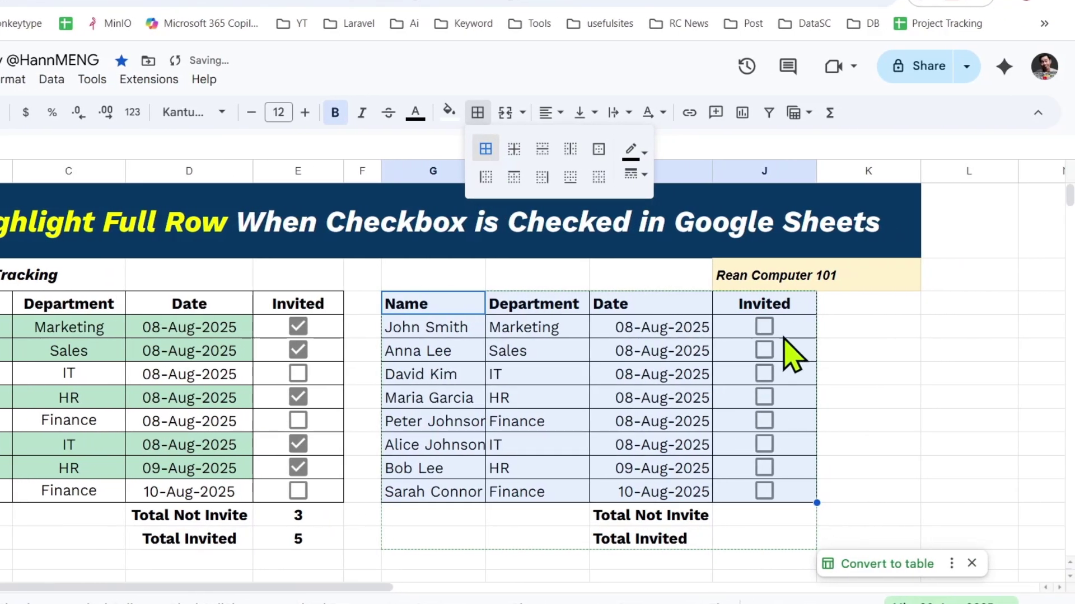
{"action": "left_click", "coordinate": [824, 332]}
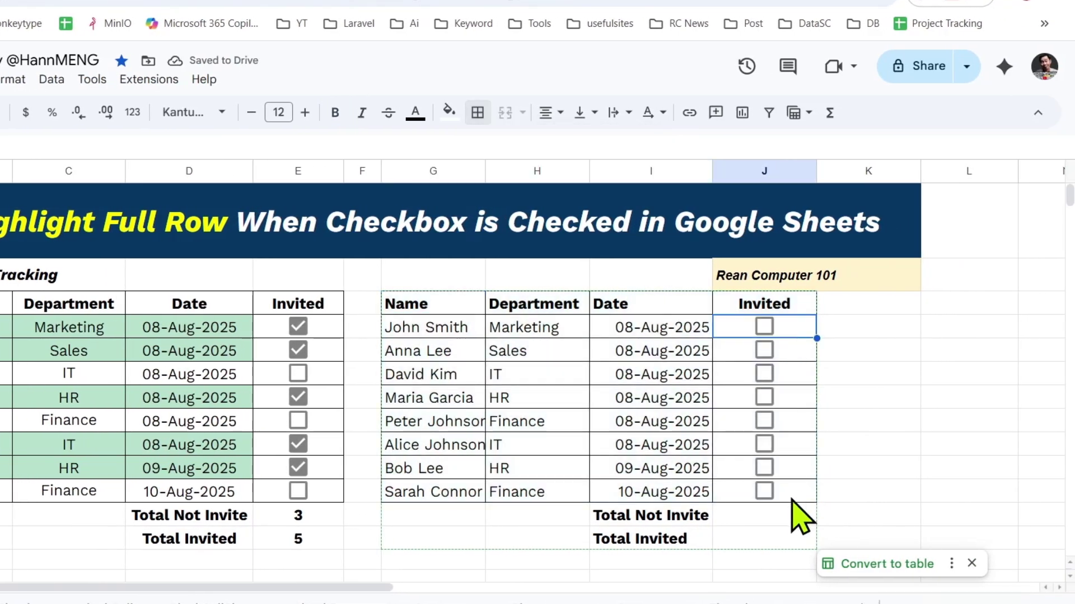
Tick the first Invited checkbox, J4, in the new table.
{"action": "left_click", "coordinate": [768, 512]}
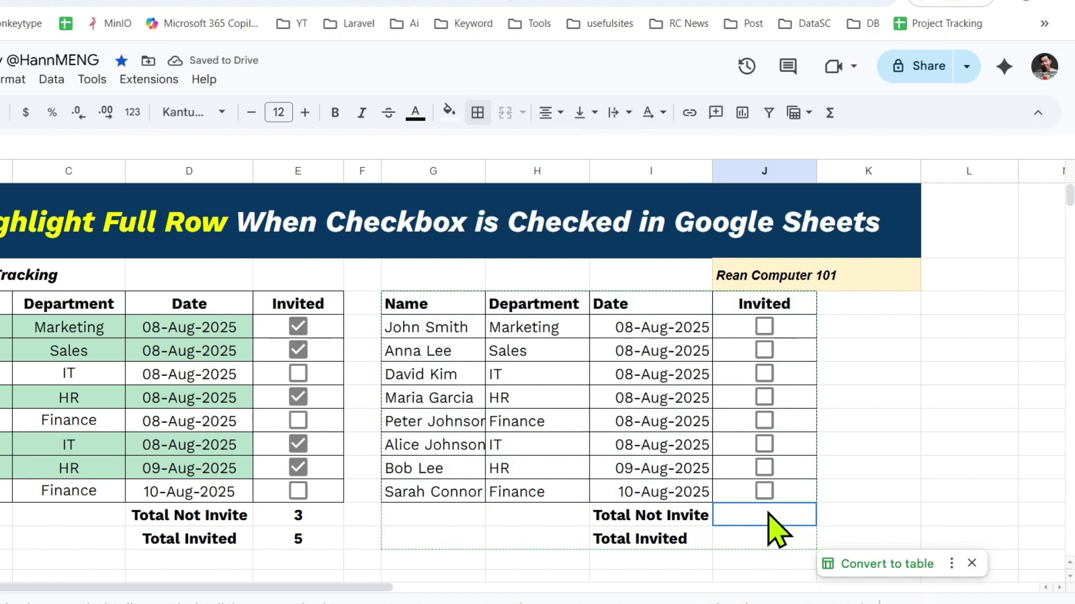
{"action": "left_click", "coordinate": [765, 330]}
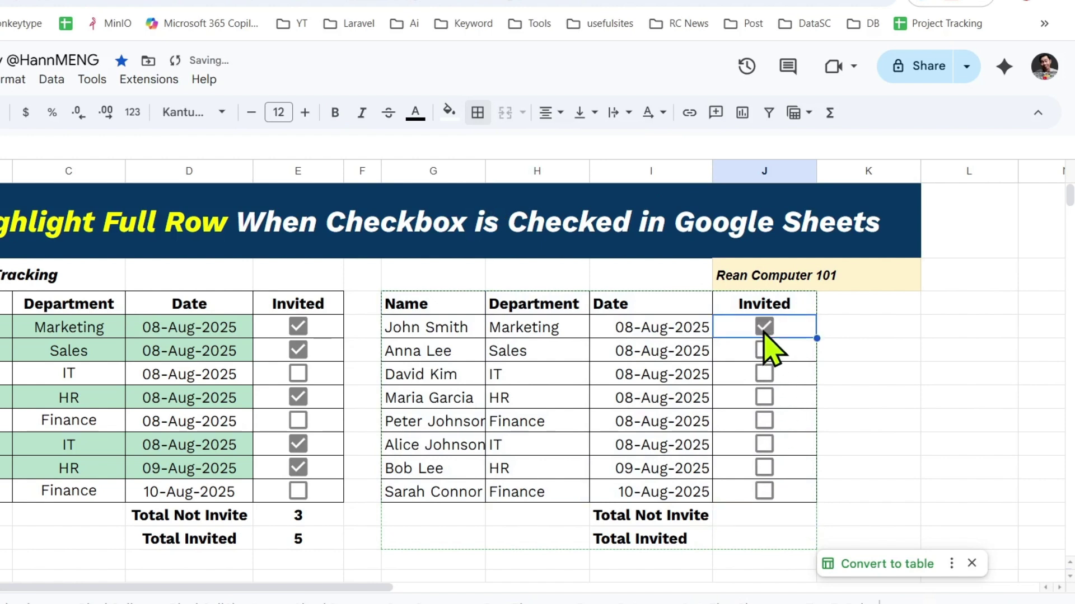
{"action": "left_click", "coordinate": [783, 358]}
Count the unticked Invited checkboxes beside Total Not Invite by entering =countif(J4:J11,false) in J12.
{"action": "left_click", "coordinate": [758, 518]}
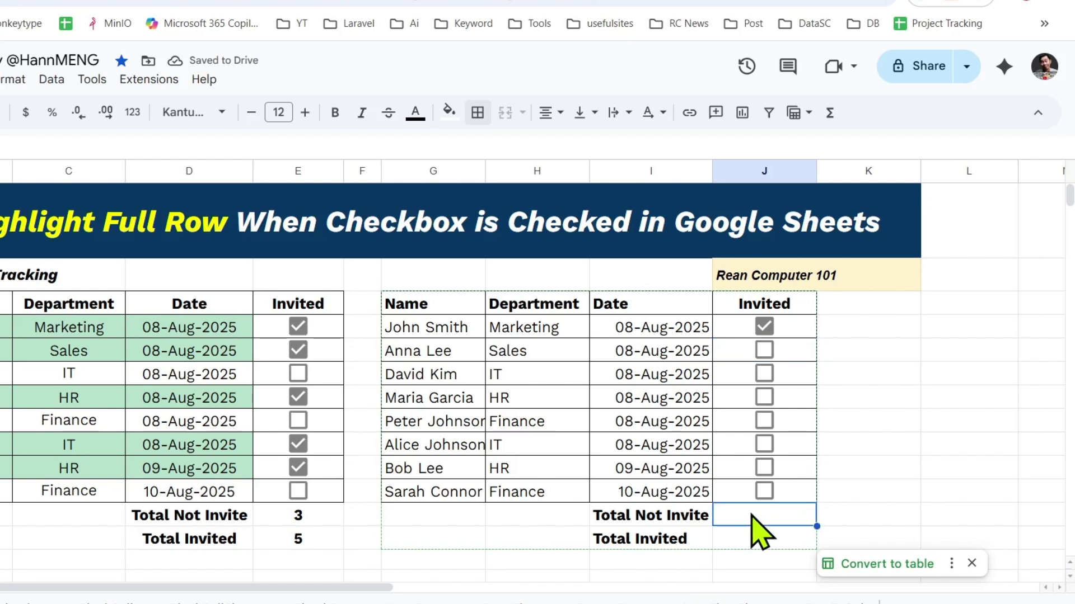
{"action": "type", "text": "="}
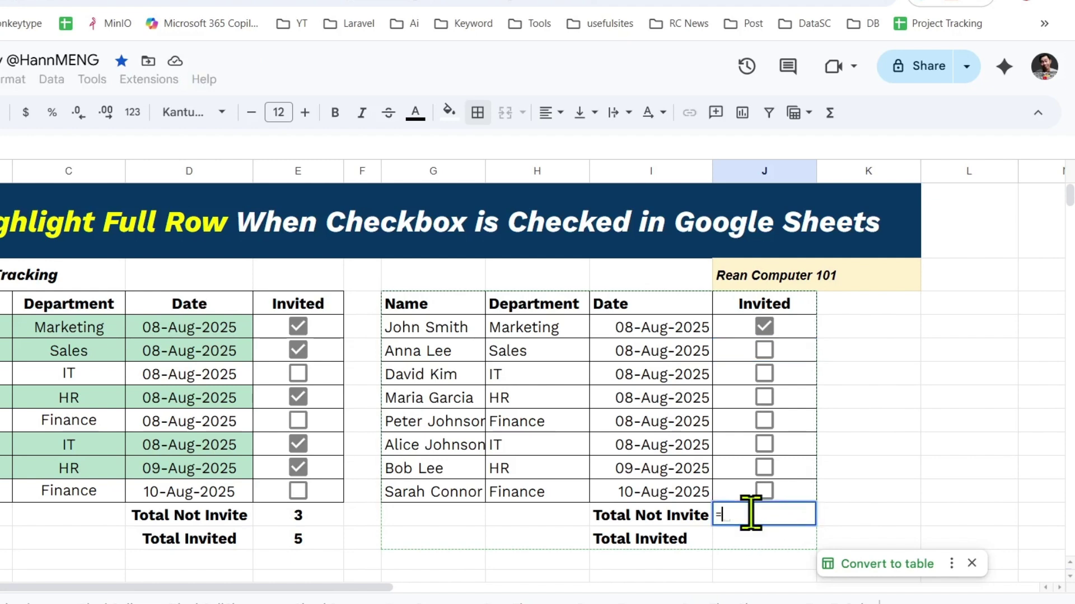
{"action": "left_click_drag", "start_coordinate": [283, 588], "coordinate": [414, 589]}
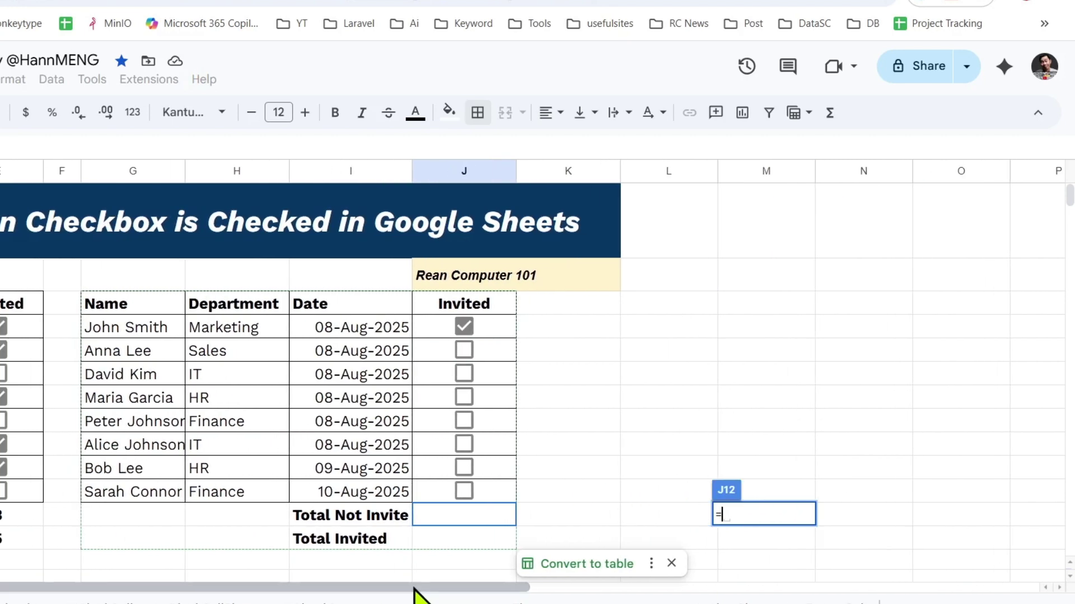
{"action": "key", "text": "Escape"}
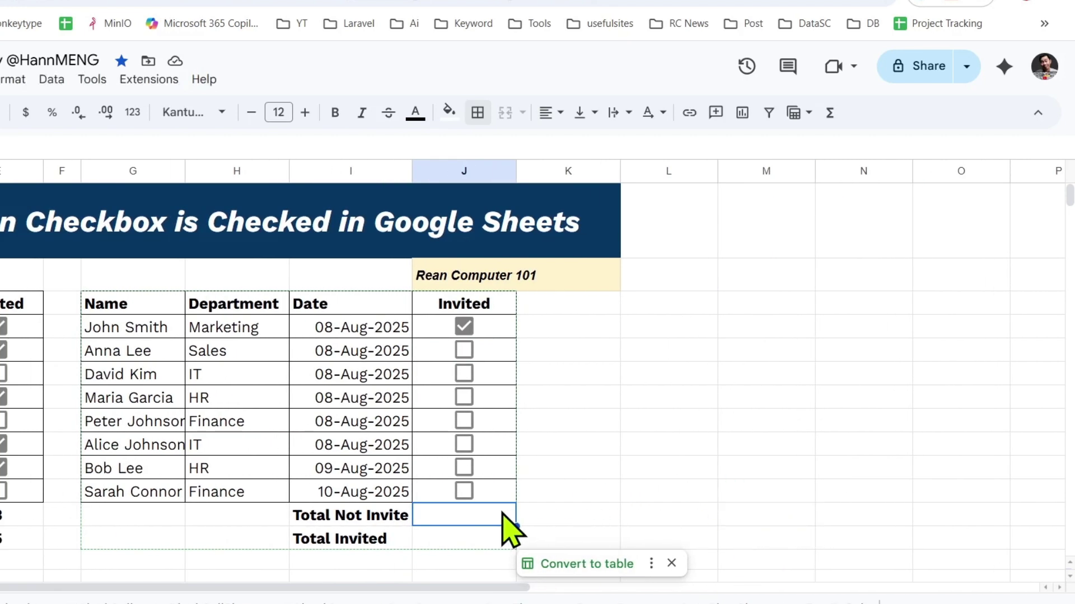
{"action": "type", "text": "="}
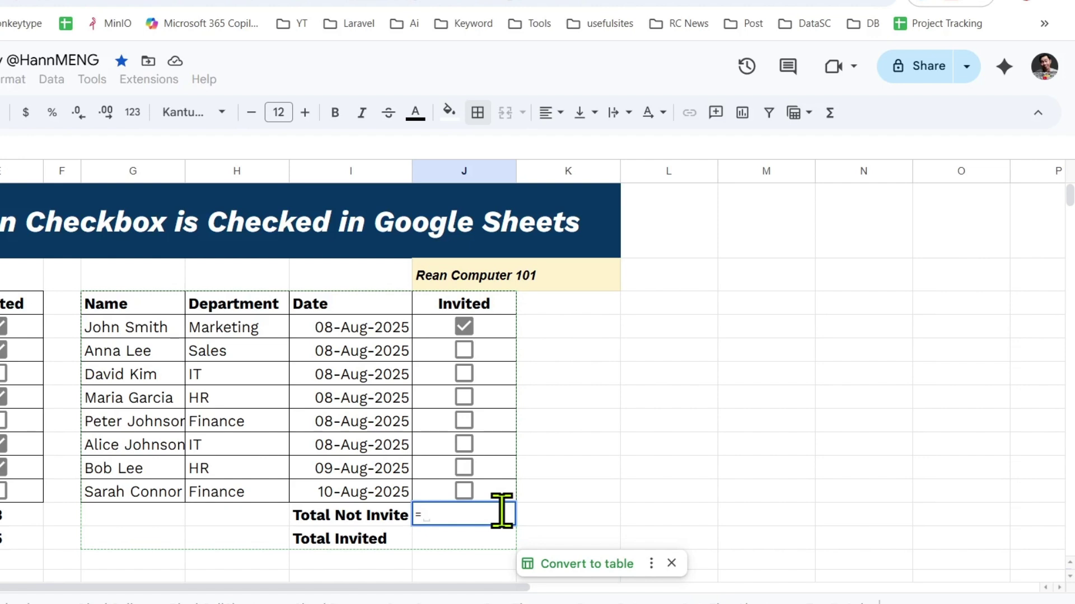
{"action": "type", "text": "coun"}
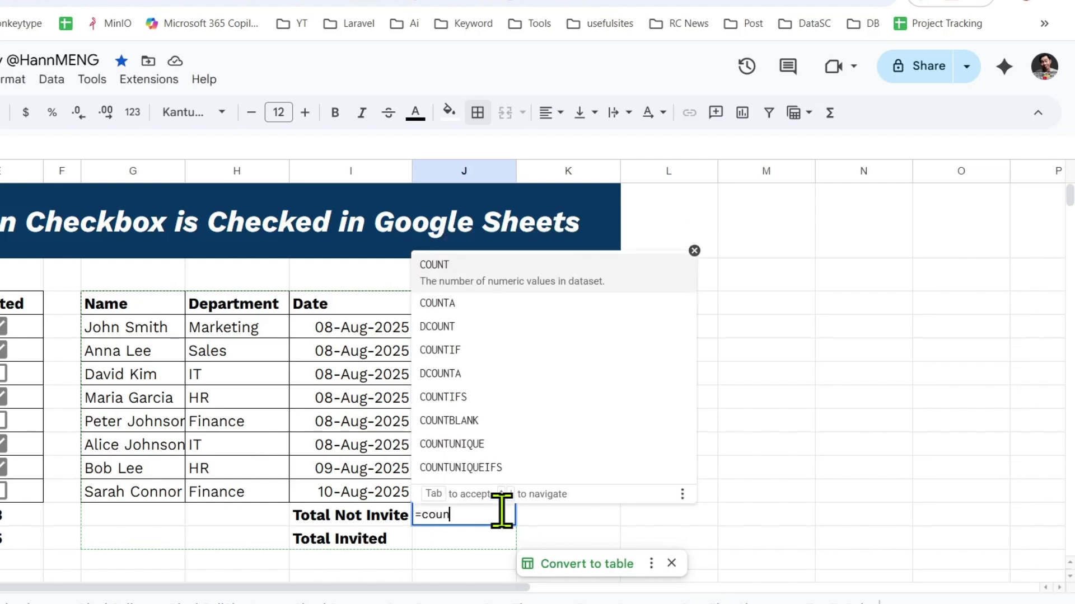
{"action": "type", "text": "tif("}
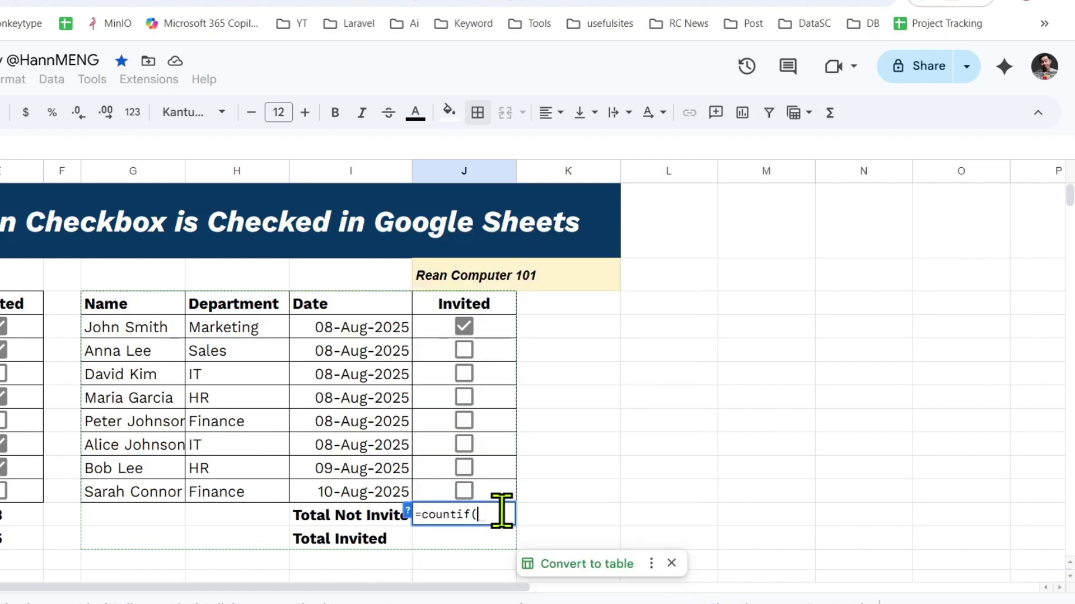
{"action": "left_click_drag", "start_coordinate": [488, 330], "coordinate": [493, 496]}
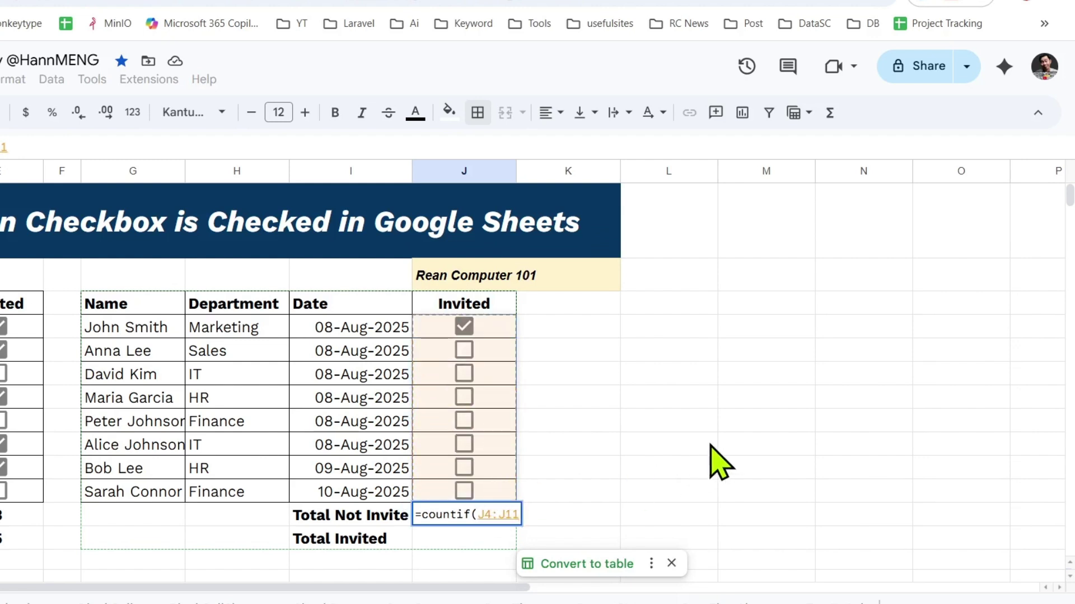
{"action": "type", "text": ",fa"}
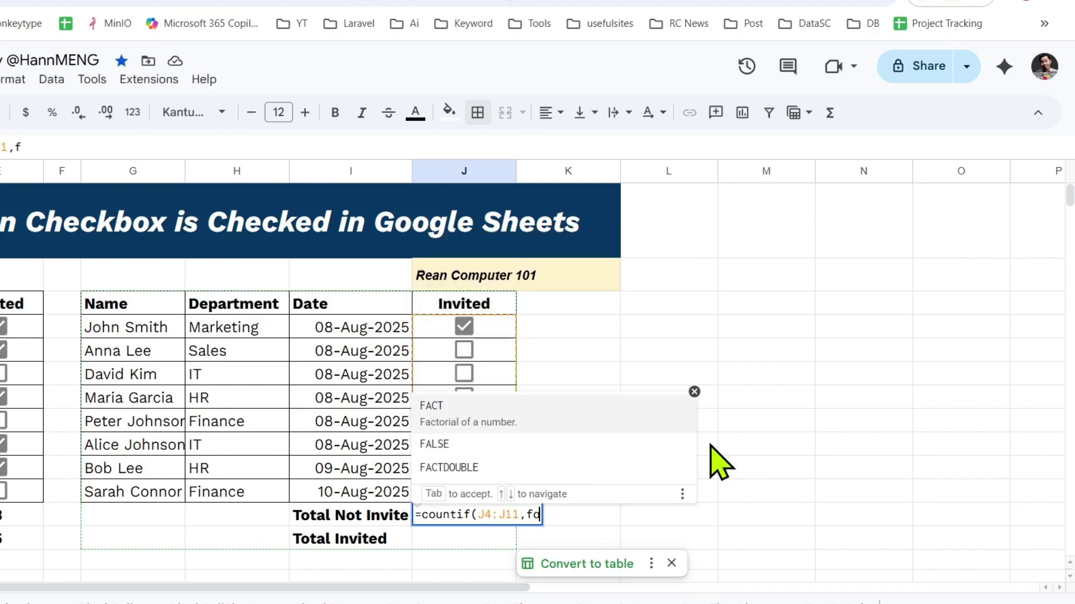
{"action": "type", "text": "lse"}
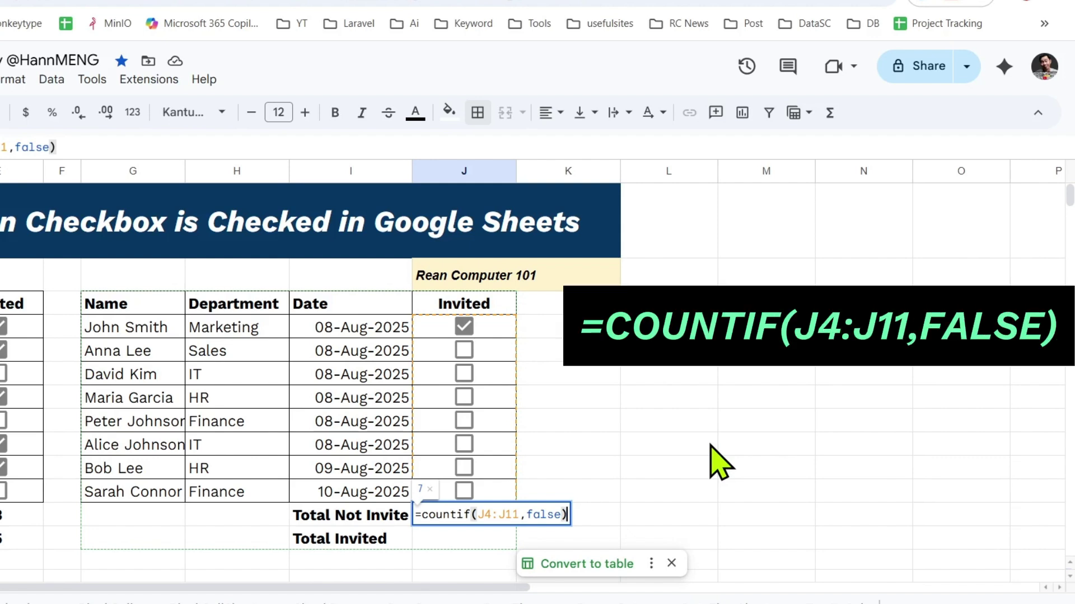
{"action": "type", "text": ")"}
{"action": "key", "text": "Return"}
{"action": "key", "text": "Up"}
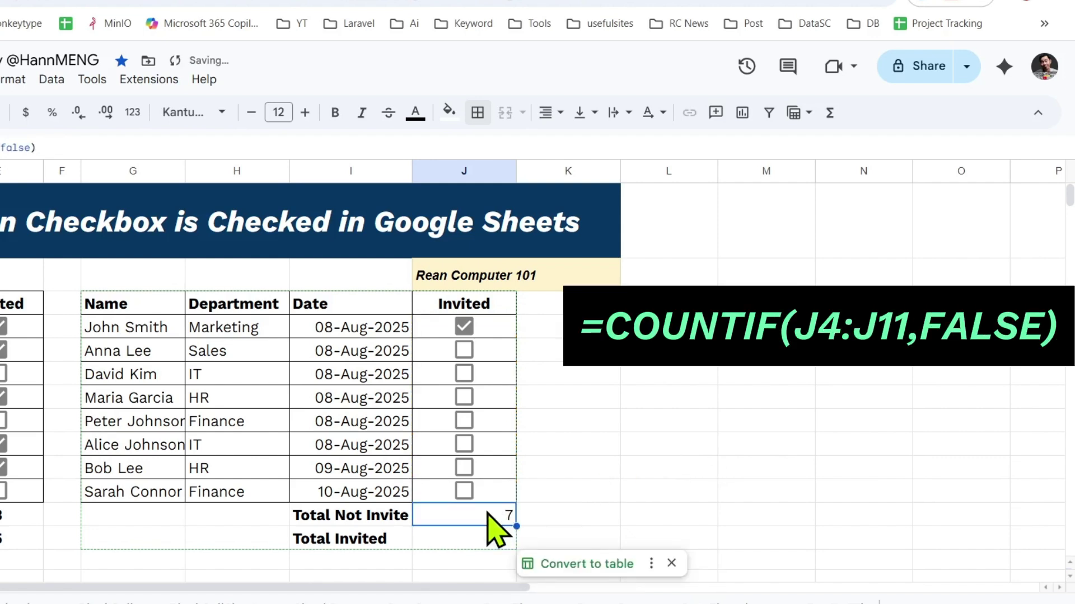
Reuse the J12 formula text in J13 for Total Invited, with the criterion changed to true: =countif(J4:J11,true).
{"action": "double_click", "coordinate": [487, 512]}
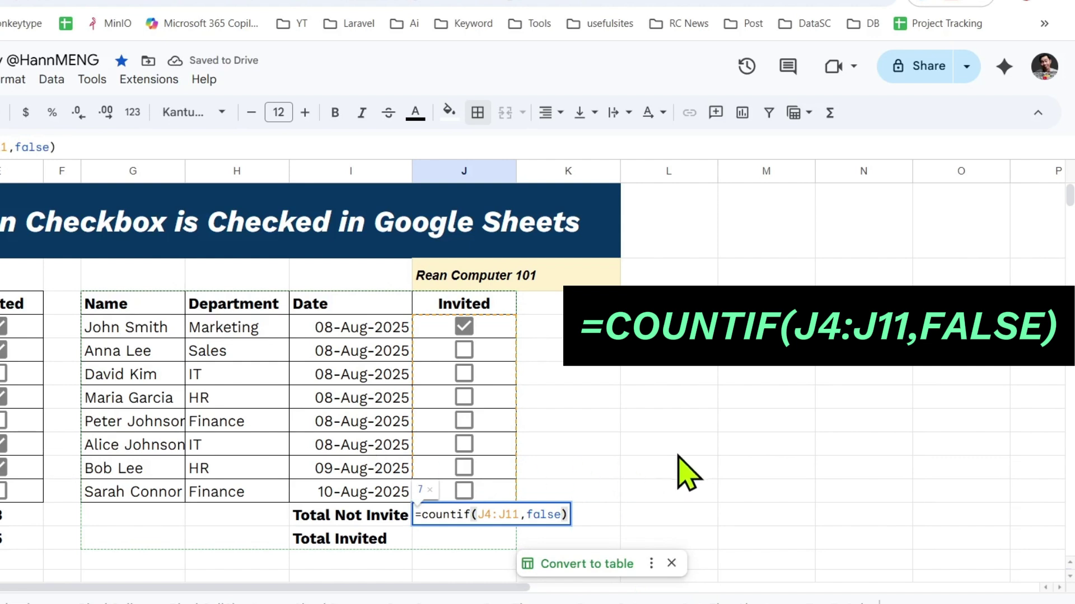
{"action": "key", "text": "ctrl+a"}
{"action": "key", "text": "ctrl+c"}
{"action": "key", "text": "Return"}
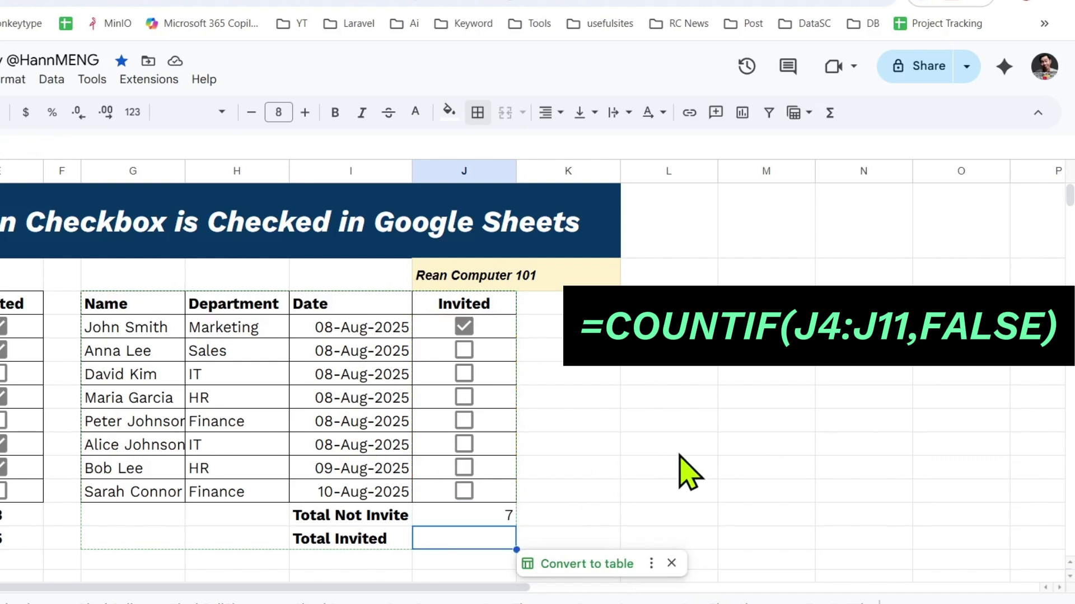
{"action": "double_click", "coordinate": [450, 540]}
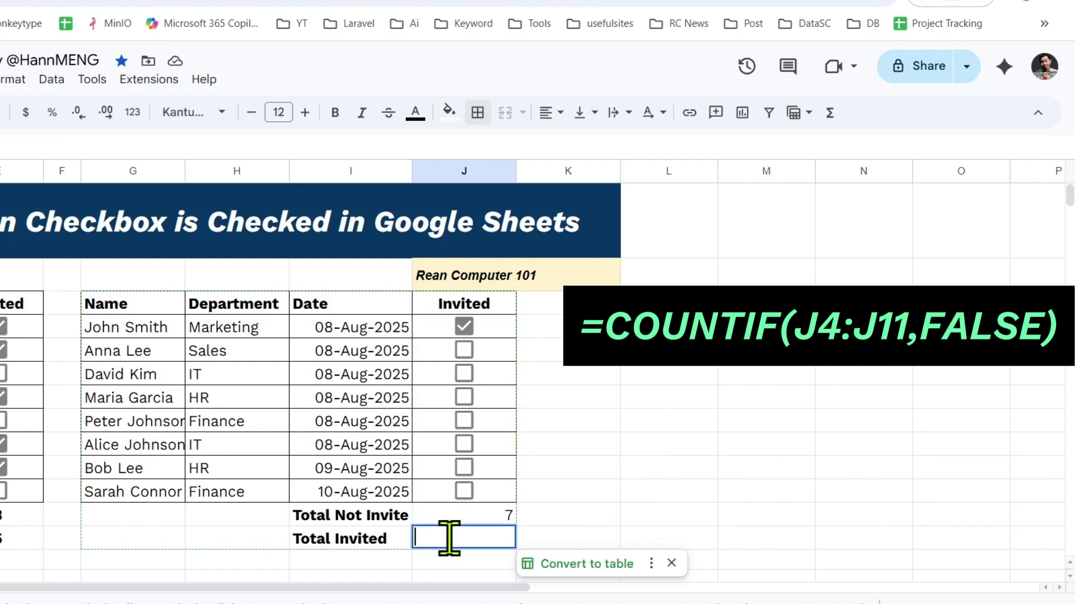
{"action": "key", "text": "ctrl+v"}
{"action": "double_click", "coordinate": [542, 539]}
{"action": "type", "text": "true"}
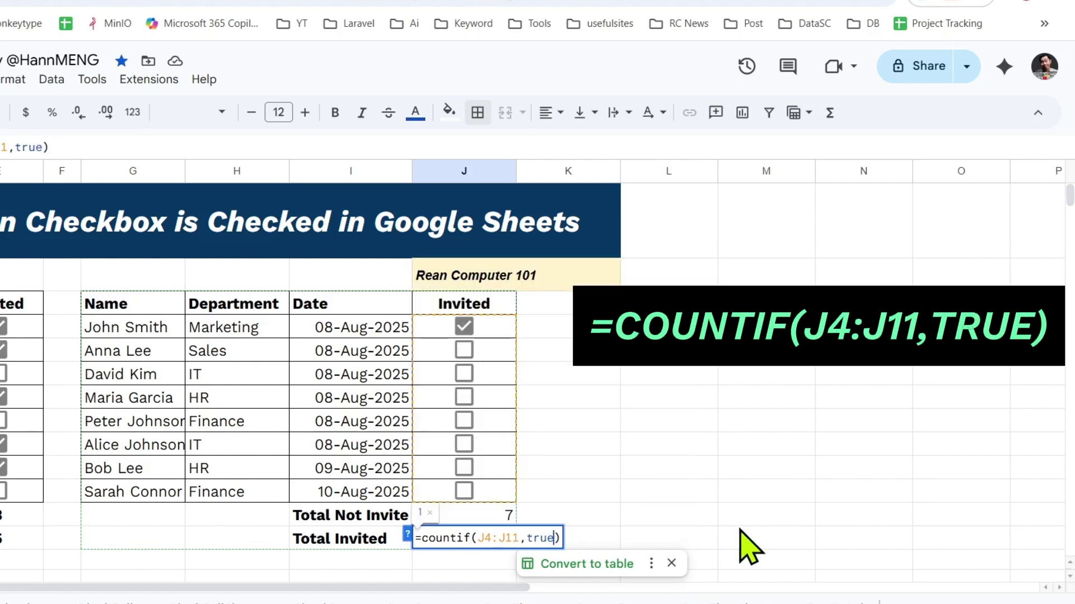
{"action": "key", "text": "Return"}
{"action": "left_click", "coordinate": [506, 538]}
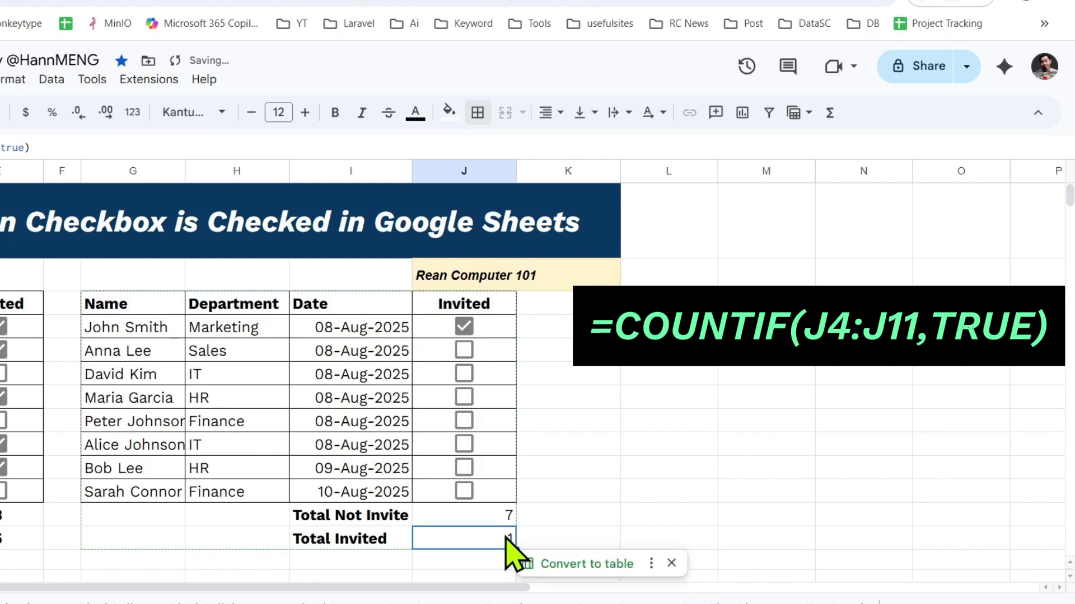
Tick the Invited checkboxes in J5 and J6 and check both totals and the false criterion in J12's formula.
{"action": "left_click", "coordinate": [463, 350]}
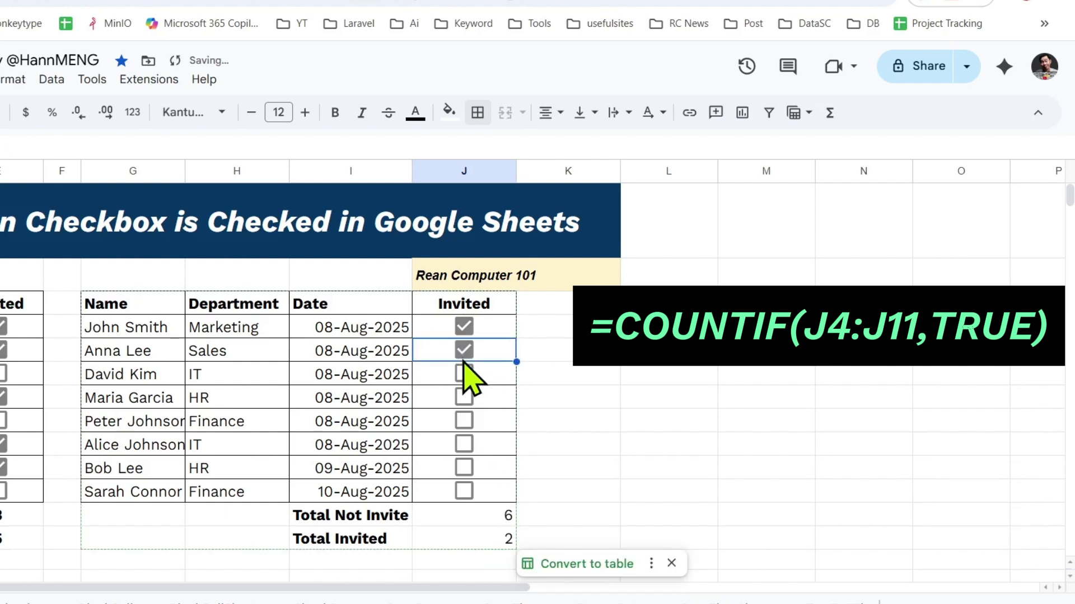
{"action": "left_click", "coordinate": [464, 374]}
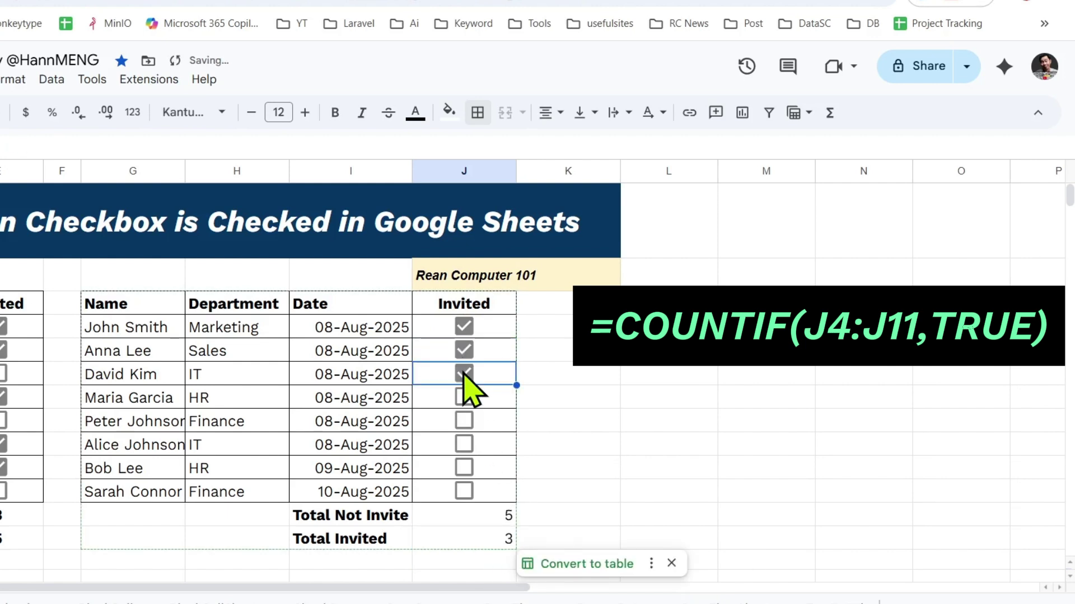
{"action": "left_click_drag", "start_coordinate": [485, 517], "coordinate": [482, 542]}
{"action": "double_click", "coordinate": [480, 516]}
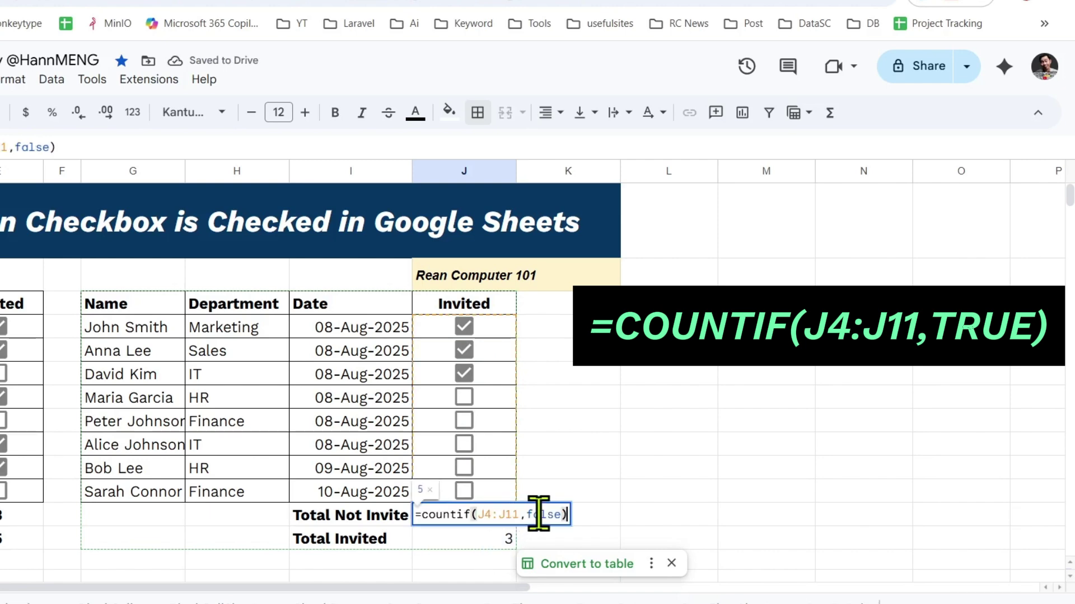
{"action": "double_click", "coordinate": [537, 514]}
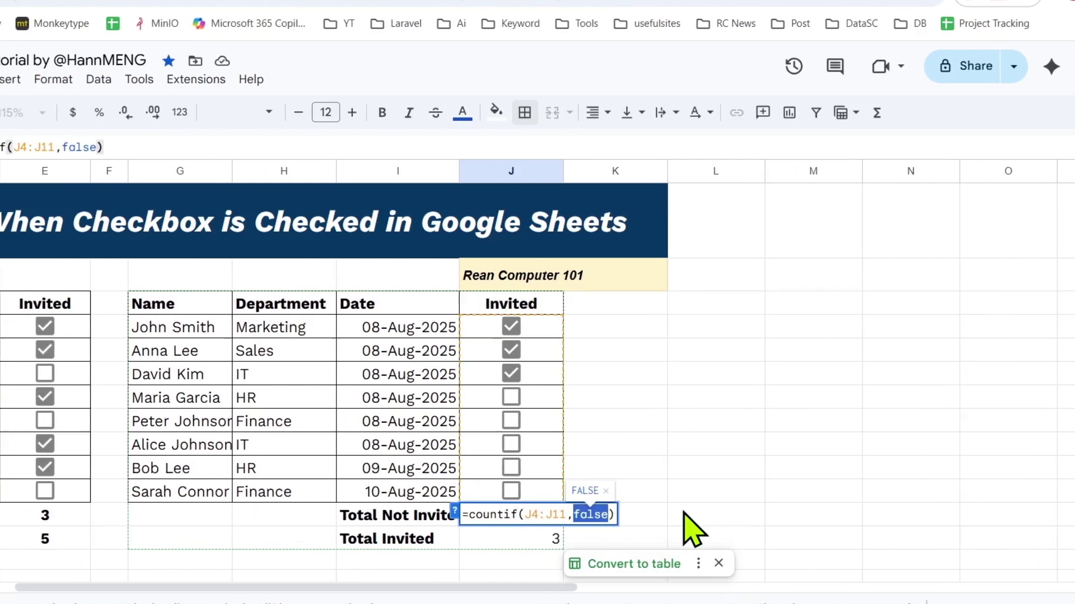
{"action": "key", "text": "Return"}
Start a conditional formatting rule for G4:I11 with the condition "Custom formula is".
{"action": "left_click_drag", "start_coordinate": [195, 330], "coordinate": [442, 469]}
{"action": "left_click_drag", "start_coordinate": [564, 469], "coordinate": [590, 488]}
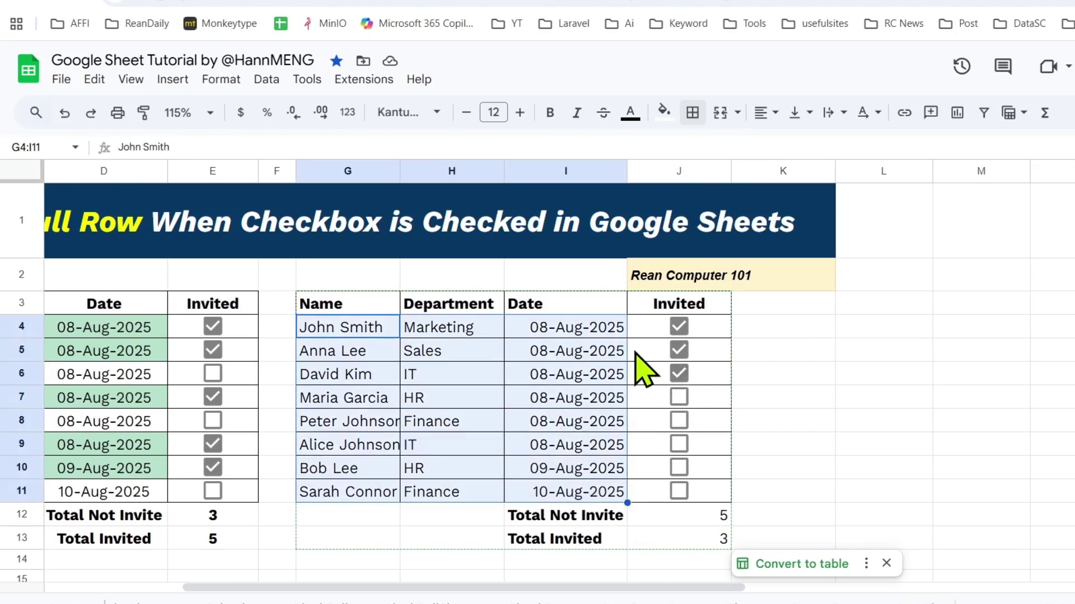
{"action": "left_click", "coordinate": [357, 335]}
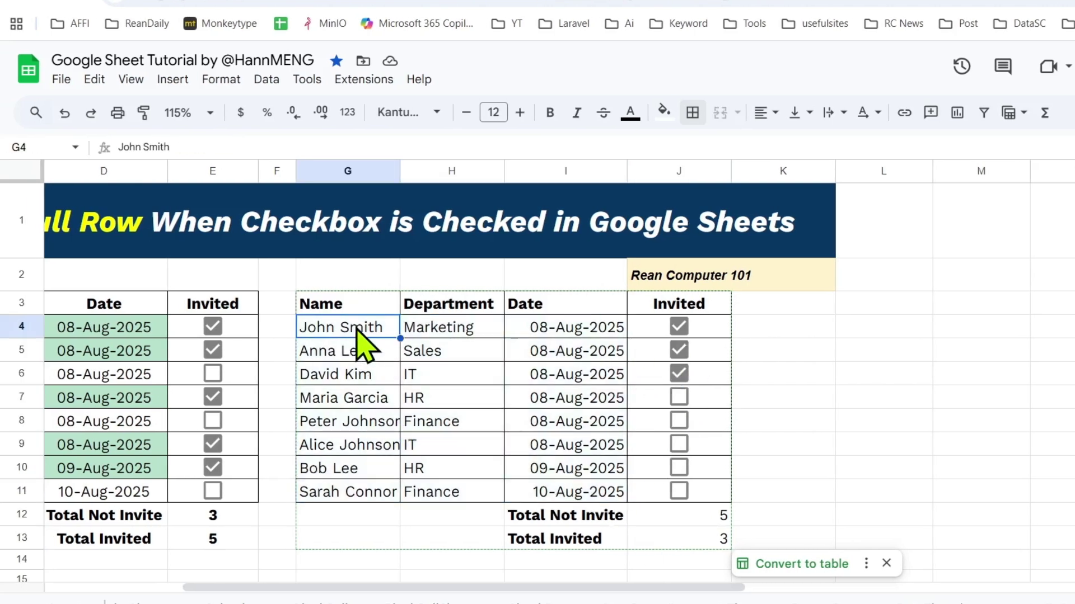
{"action": "left_click_drag", "start_coordinate": [357, 329], "coordinate": [605, 488]}
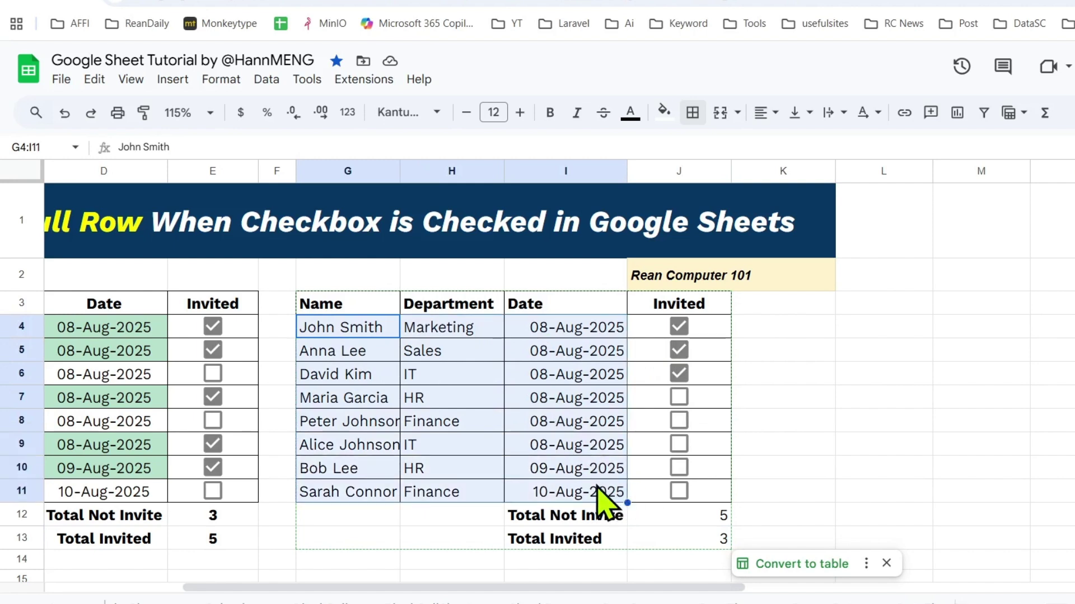
{"action": "left_click", "coordinate": [221, 81]}
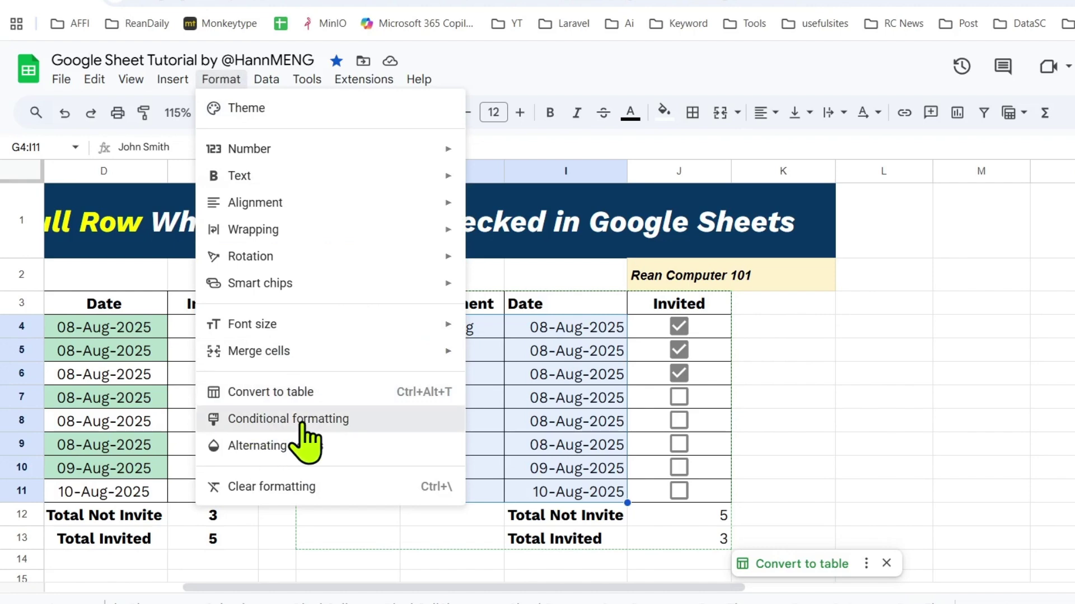
{"action": "left_click", "coordinate": [305, 421]}
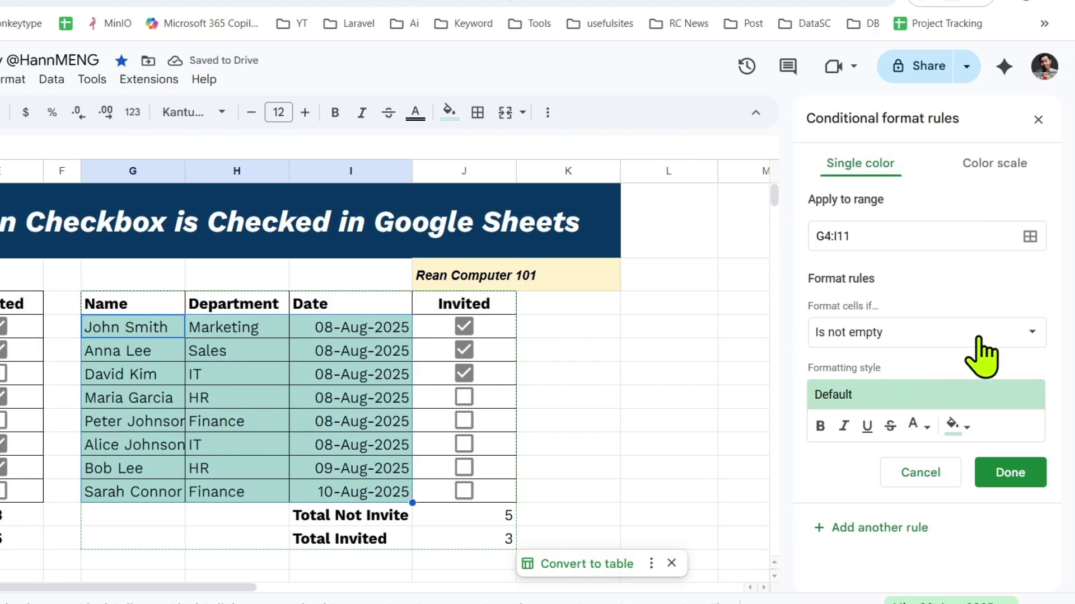
{"action": "left_click", "coordinate": [910, 336]}
{"action": "scroll", "coordinate": [915, 381], "scroll_direction": "down", "scroll_amount": 4}
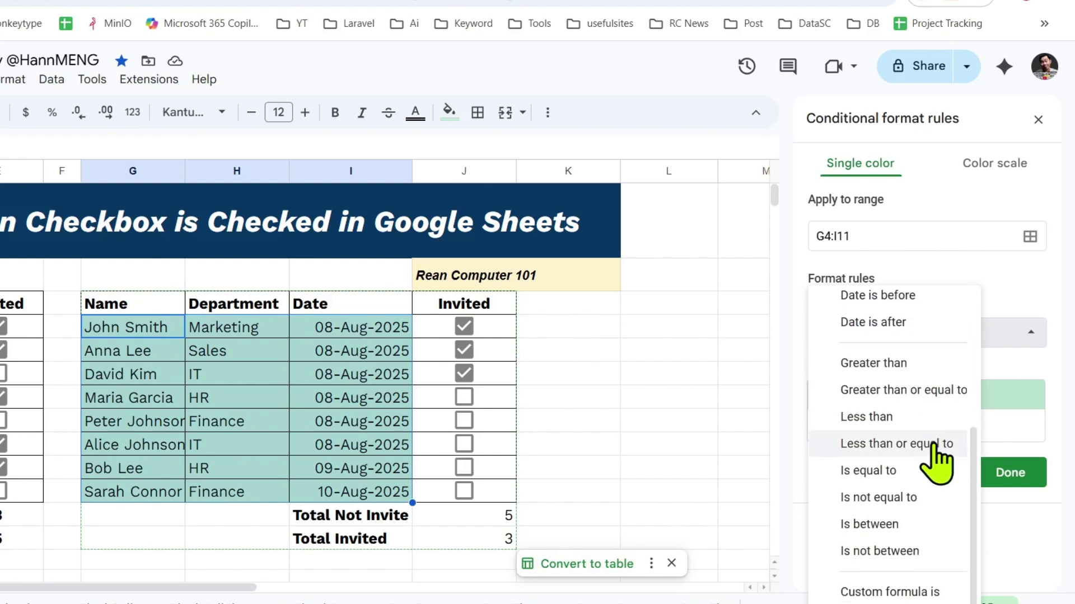
{"action": "left_click", "coordinate": [897, 593]}
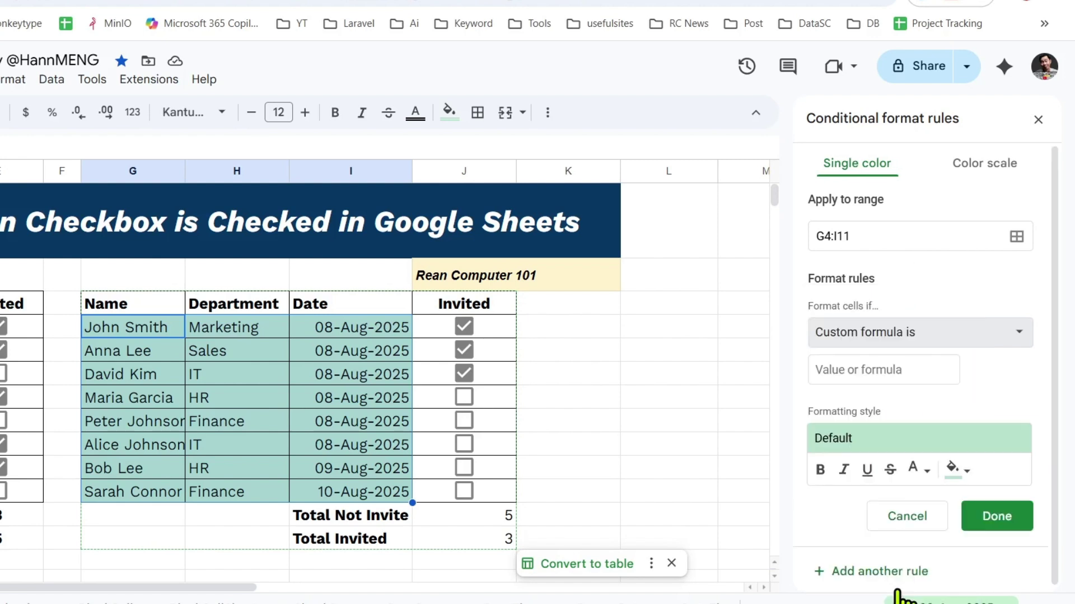
Enter =$J4 as the rule's custom formula, locking column J so the whole row follows its checkbox.
{"action": "left_click", "coordinate": [876, 364]}
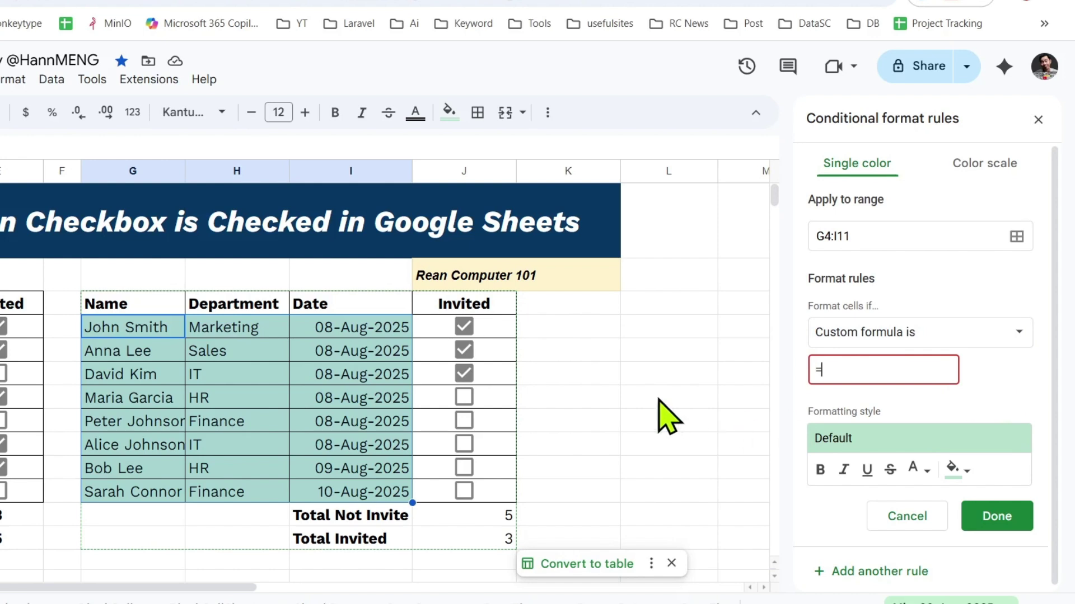
{"action": "left_click", "coordinate": [492, 330]}
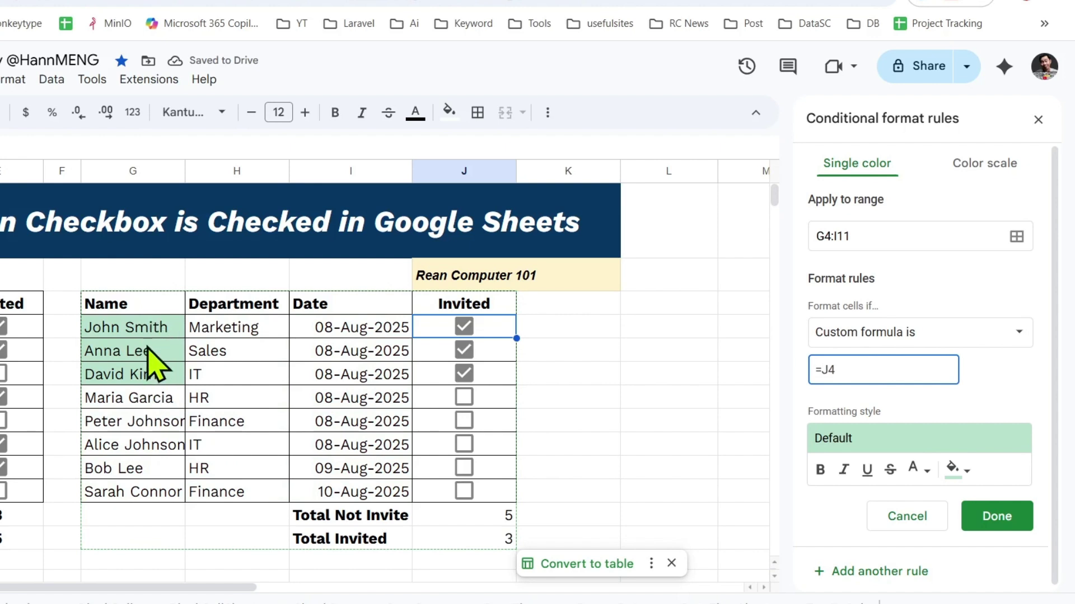
{"action": "left_click", "coordinate": [822, 370]}
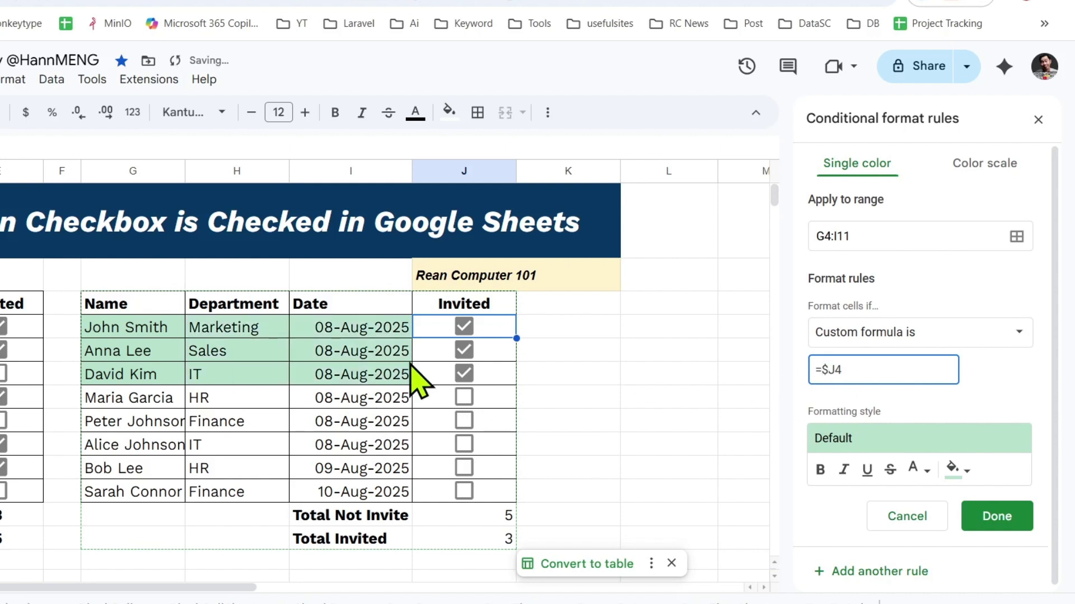
{"action": "left_click_drag", "start_coordinate": [850, 370], "coordinate": [820, 371]}
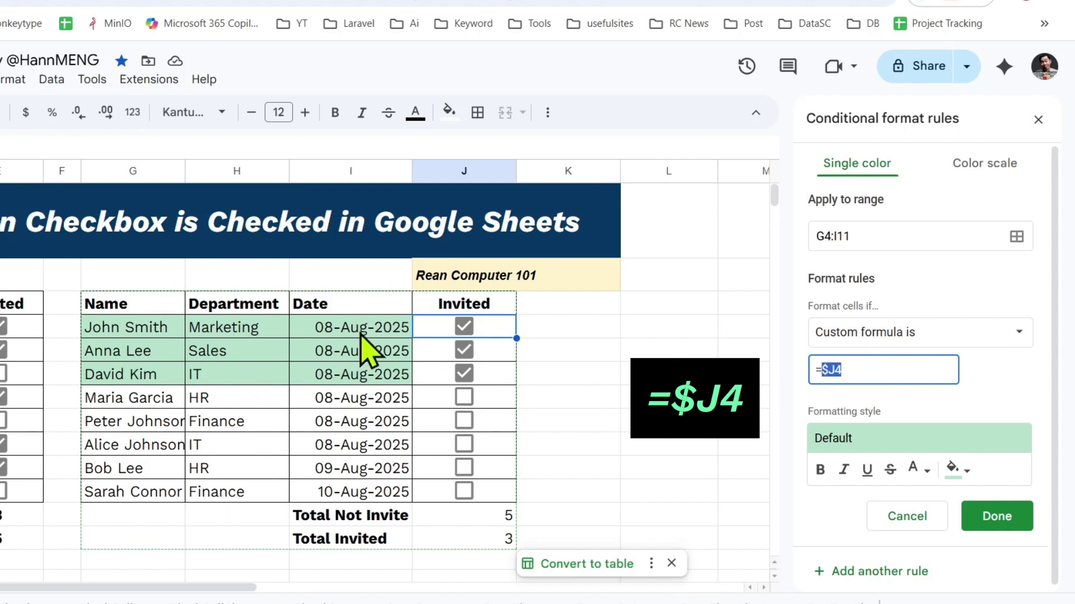
Set the rule's fill color to a light yellow shade and save the rule.
{"action": "left_click", "coordinate": [958, 470]}
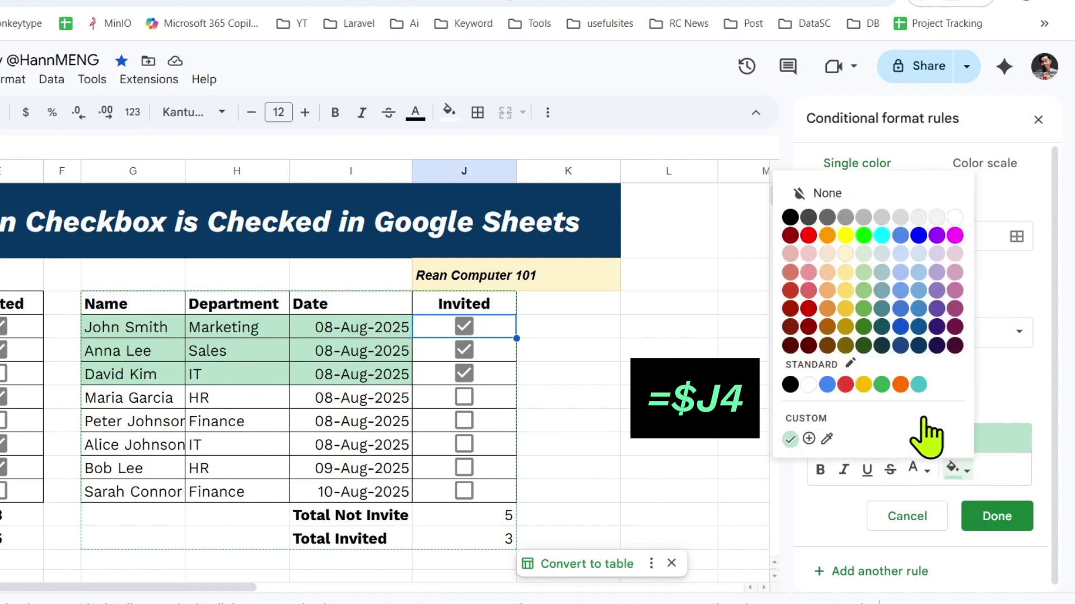
{"action": "left_click", "coordinate": [847, 291]}
{"action": "left_click", "coordinate": [1002, 520]}
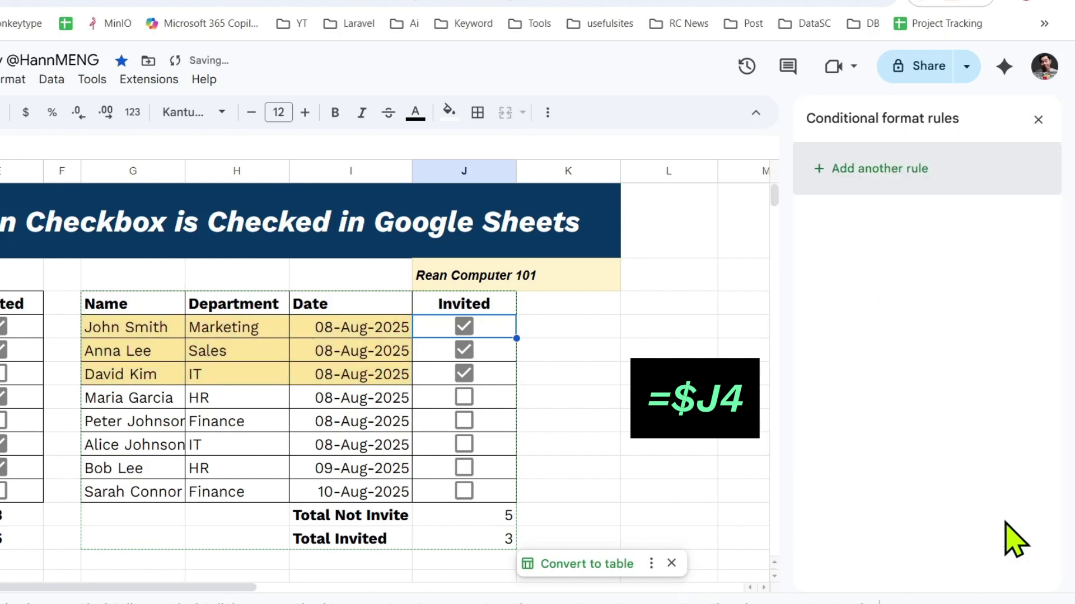
Test the row highlighting by toggling the J6 checkbox, leaving it unticked, and ticking J7, J8 and J9.
{"action": "left_click", "coordinate": [464, 373]}
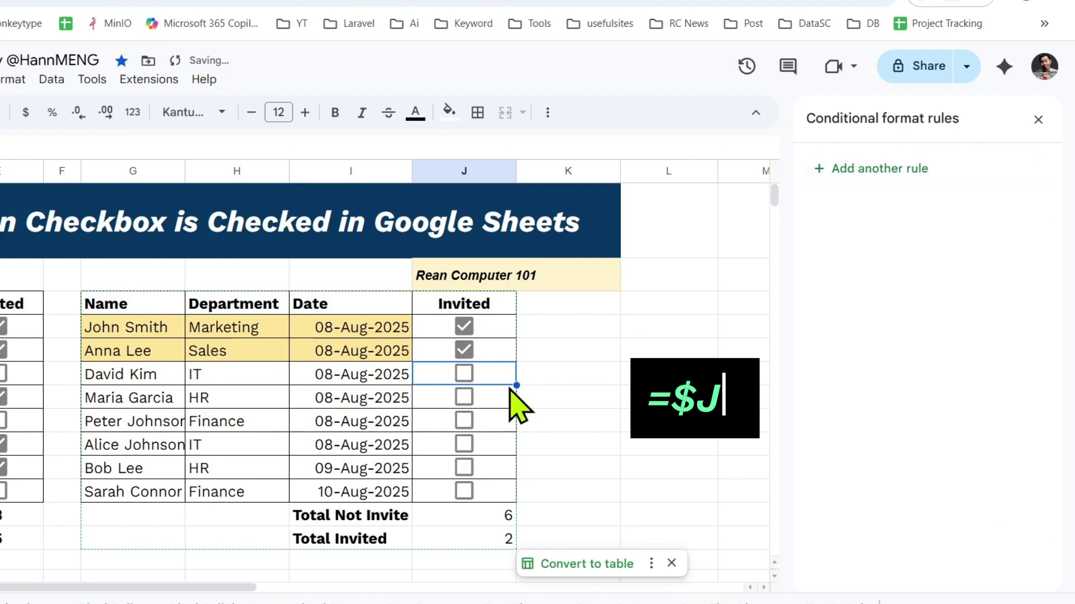
{"action": "left_click", "coordinate": [464, 398]}
{"action": "left_click", "coordinate": [464, 421]}
{"action": "left_click", "coordinate": [464, 375]}
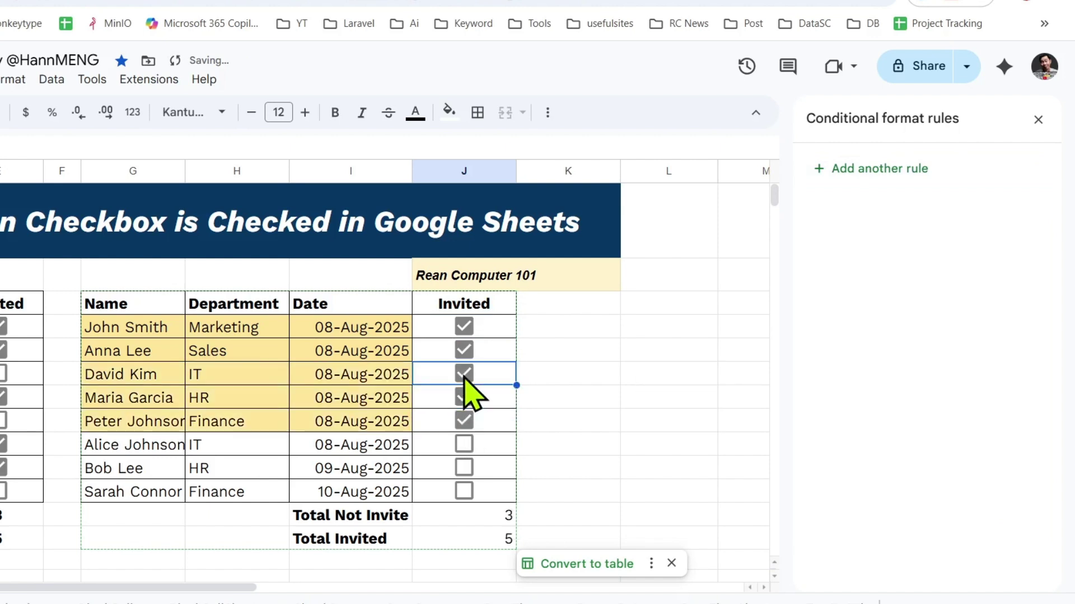
{"action": "left_click", "coordinate": [464, 375]}
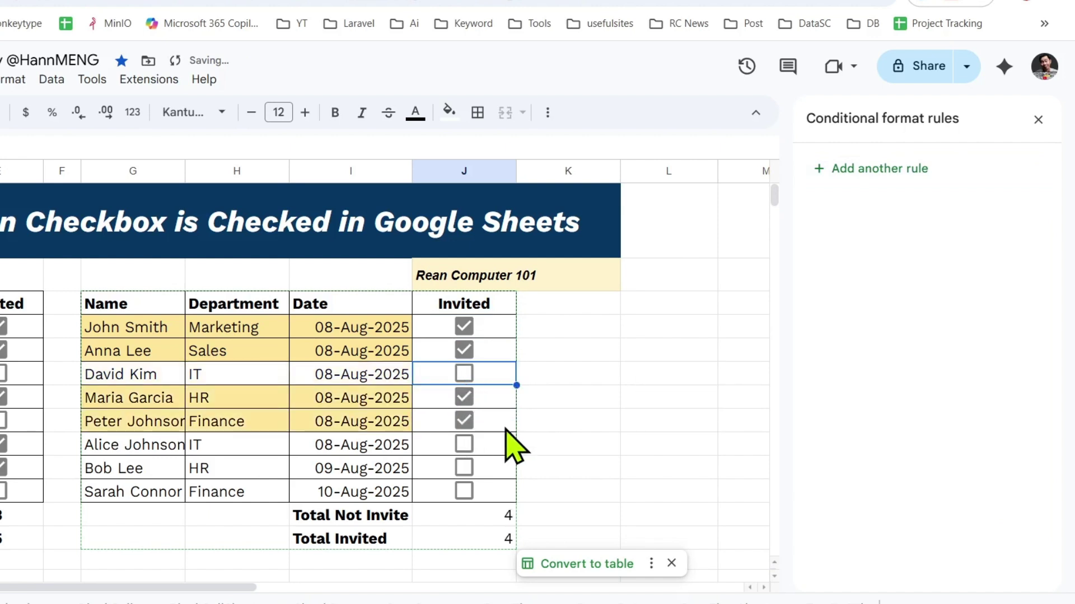
{"action": "left_click", "coordinate": [464, 445]}
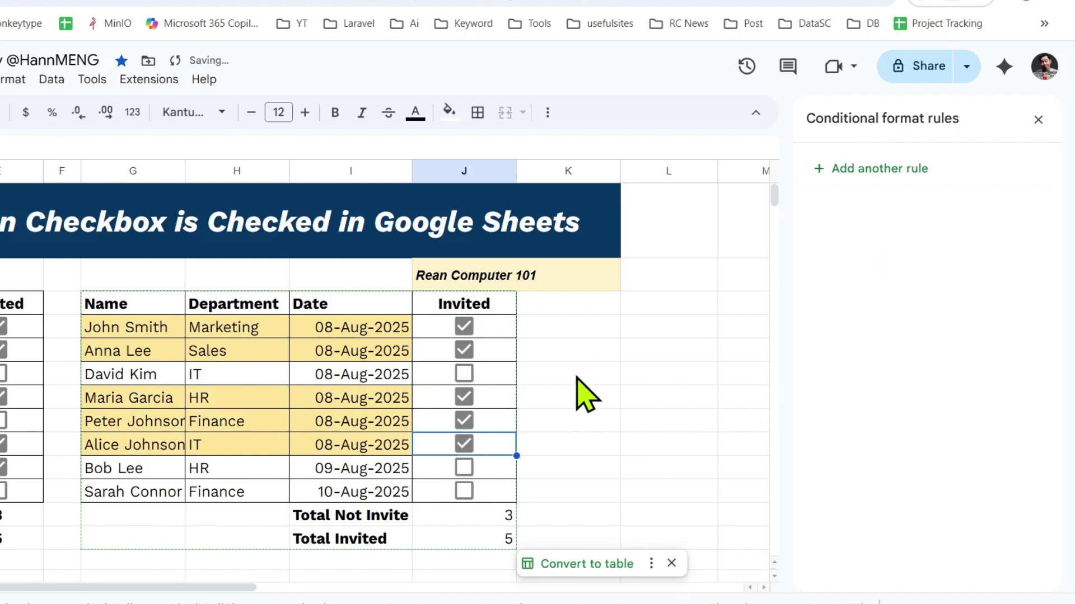